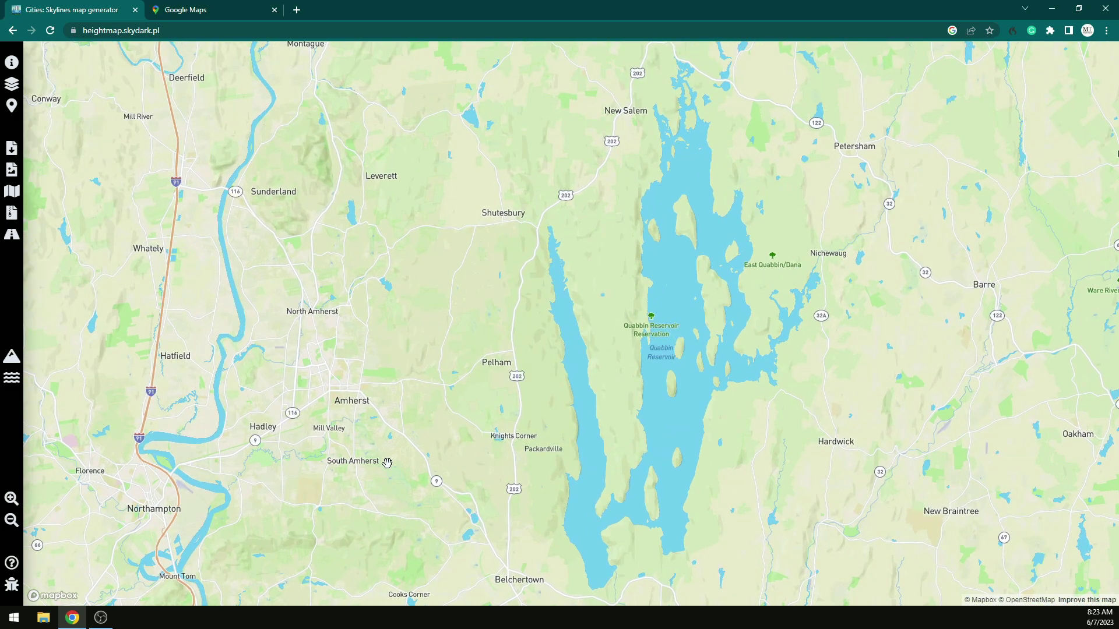
Place the map square near South Amherst, recentre it on Hadley, and open map settings.
left_click(384, 462)
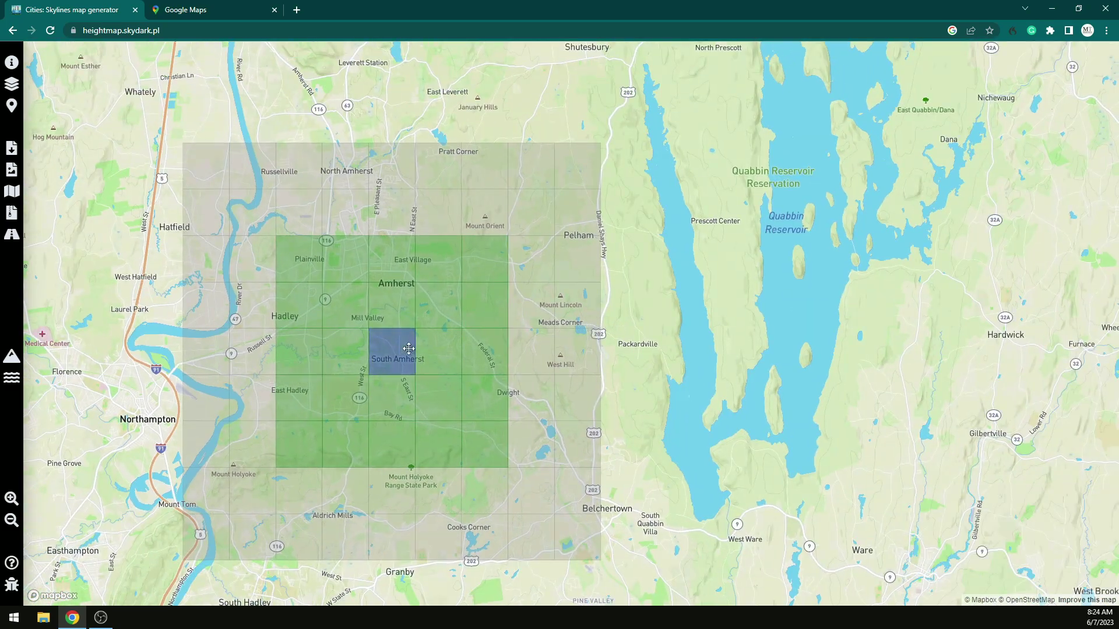
left_click(270, 337)
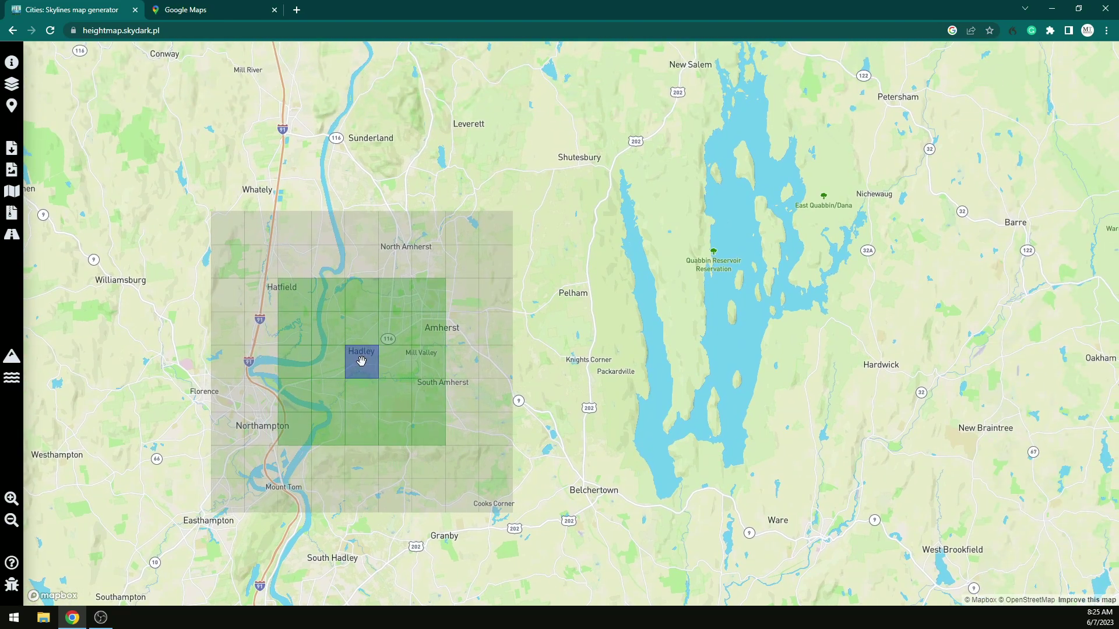
left_click(12, 65)
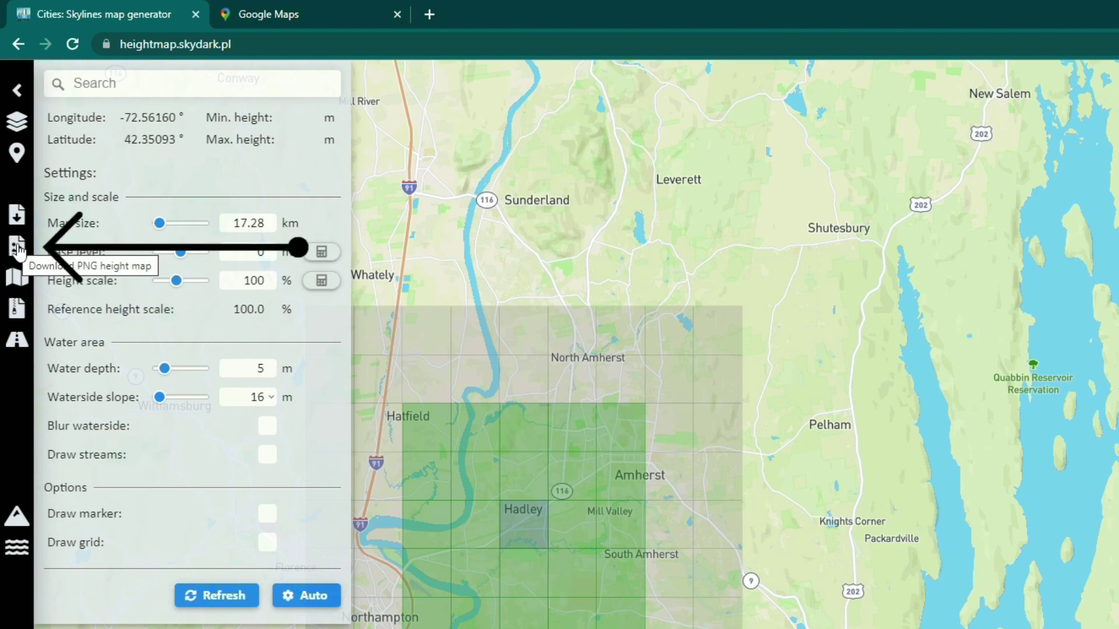
Download the Hadley area's height map as heightmap.png.
left_click(18, 249)
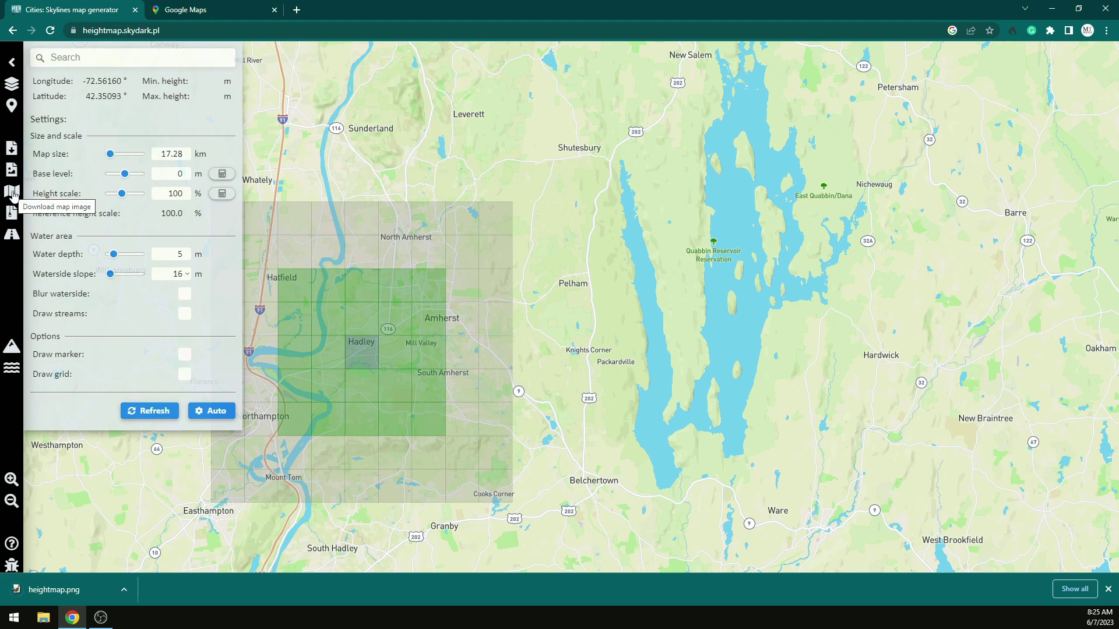
Download the Hadley area as a Streets-style image and then as a Satellite-style image.
left_click(11, 62)
mouse_move(12, 83)
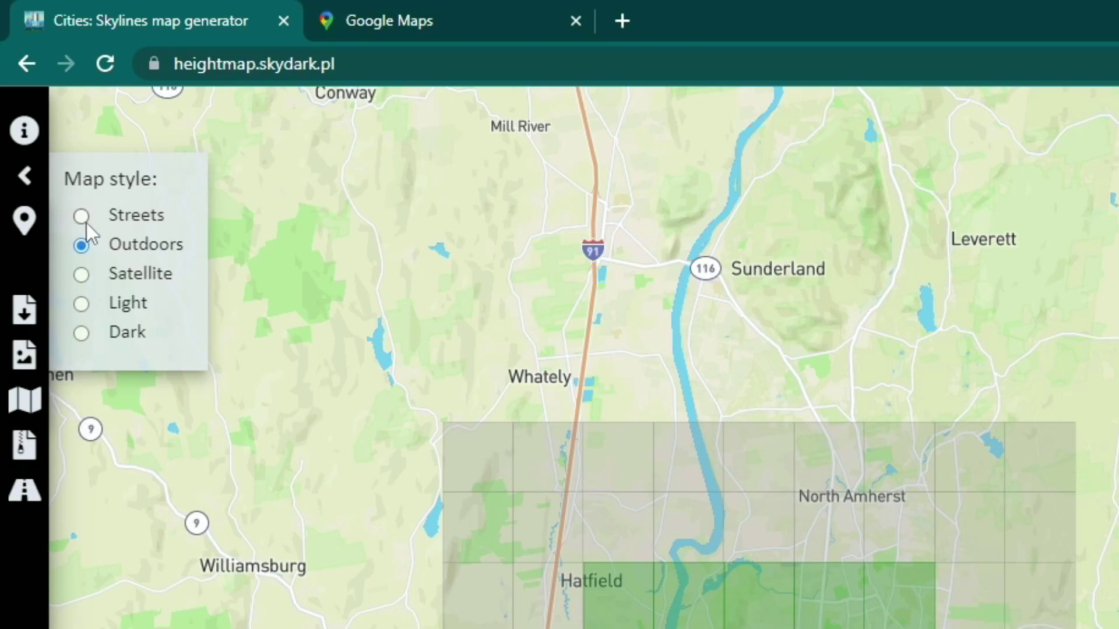
left_click(83, 217)
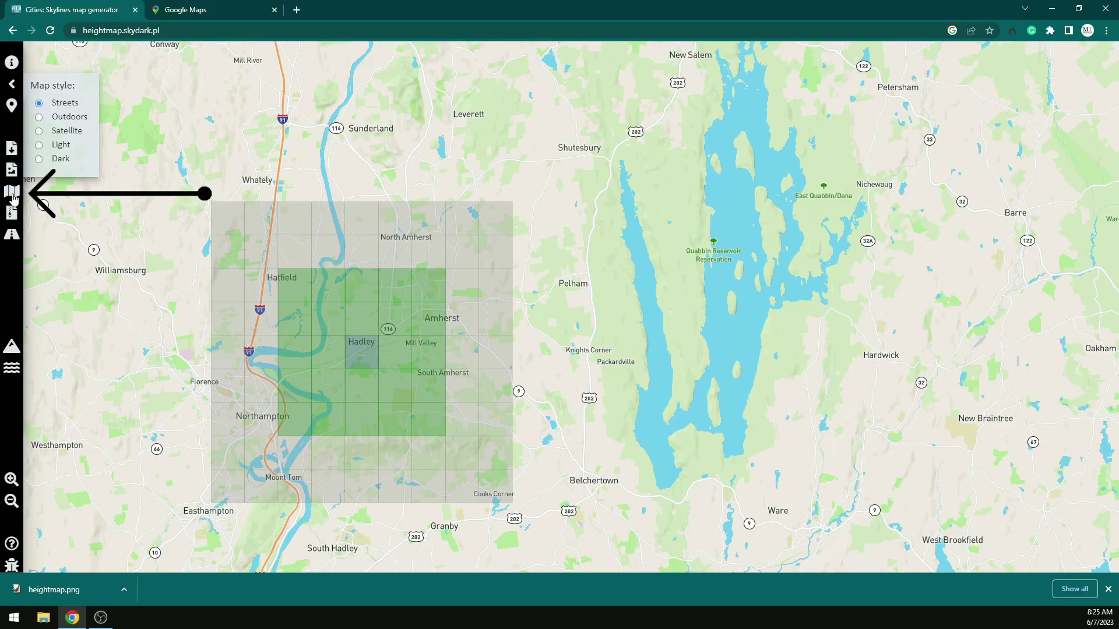
left_click(13, 198)
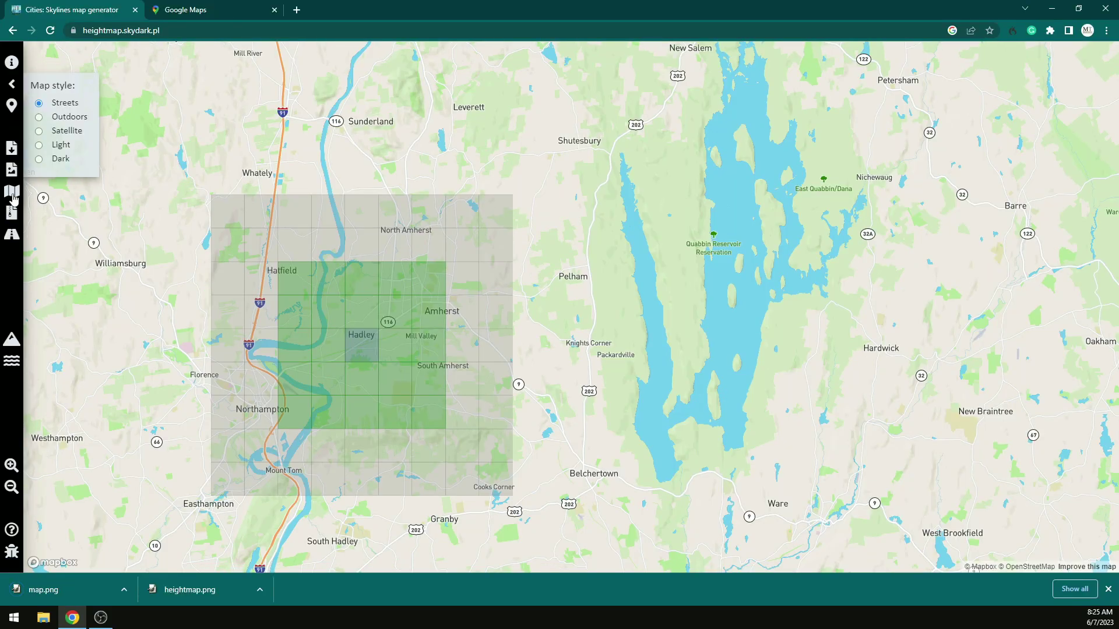
left_click(39, 132)
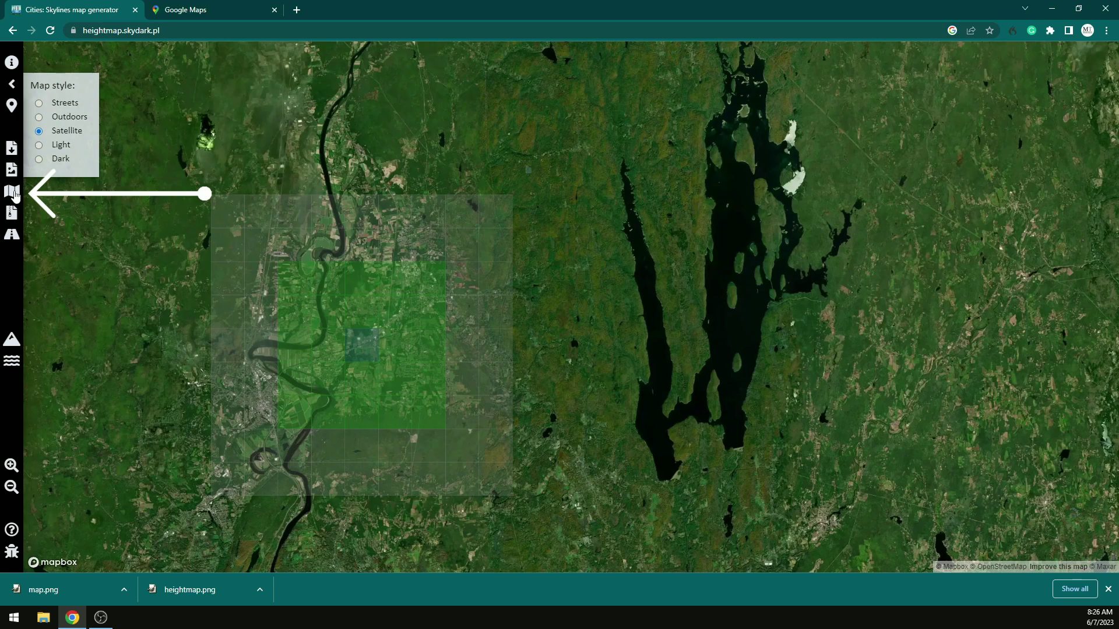
left_click(15, 196)
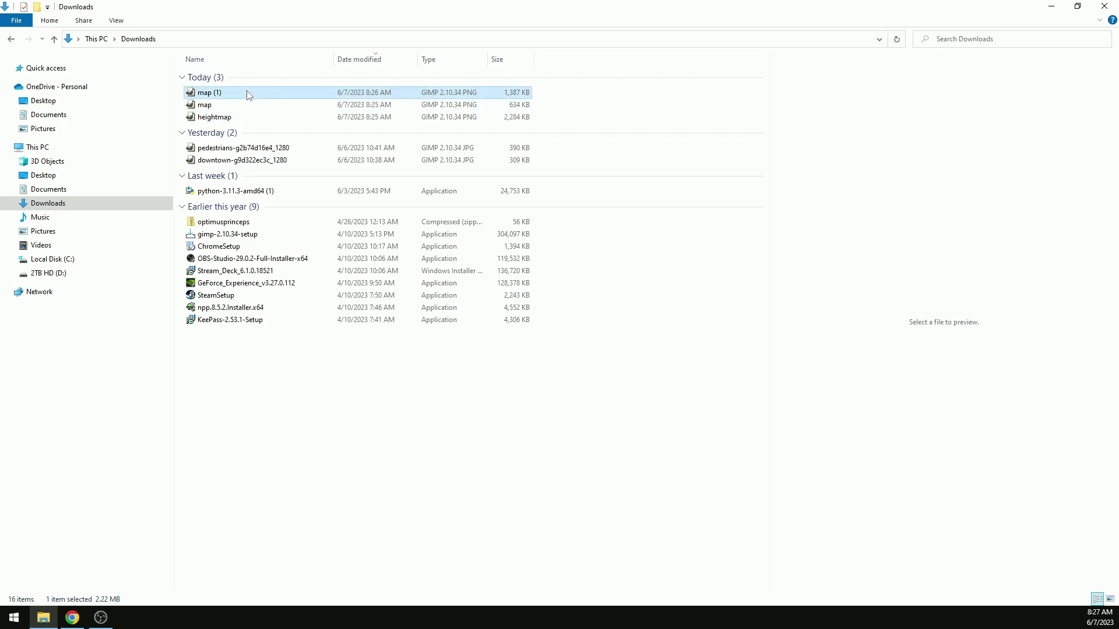
Rename the downloaded images to 'map sat' and 'map str' and select both.
left_click(247, 94)
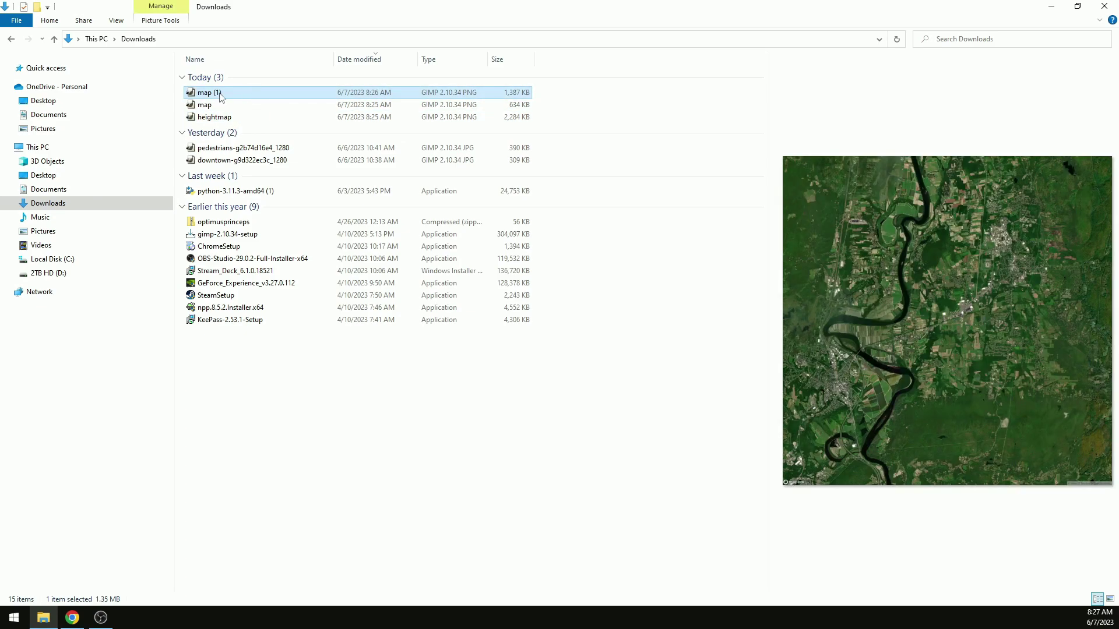
type("map sat")
key("Tab")
type("map str")
left_click(241, 118)
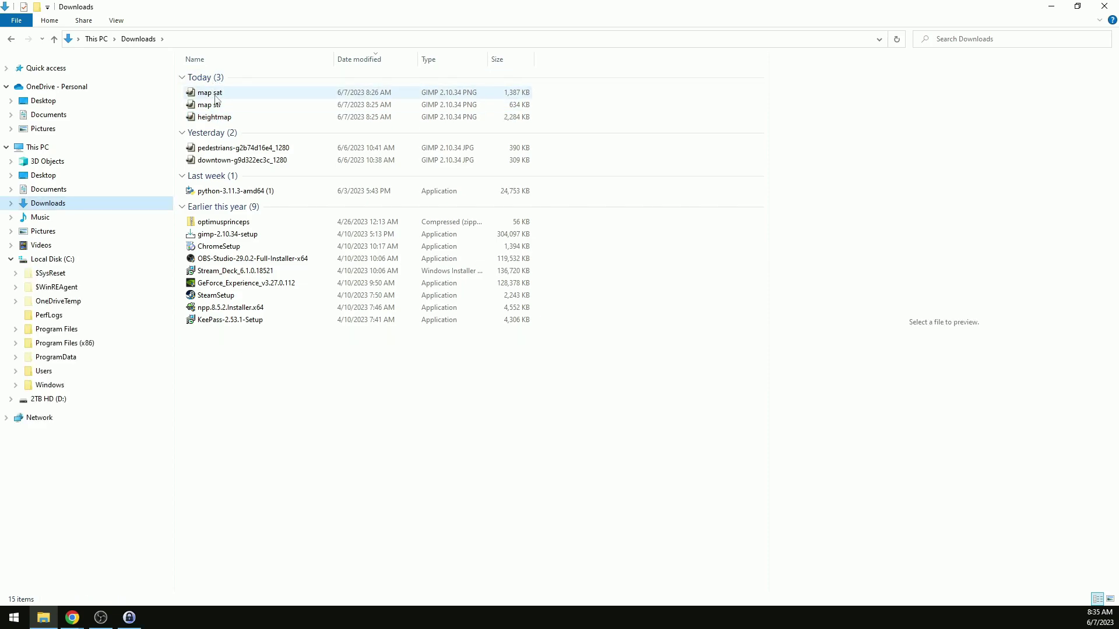
left_click(215, 94)
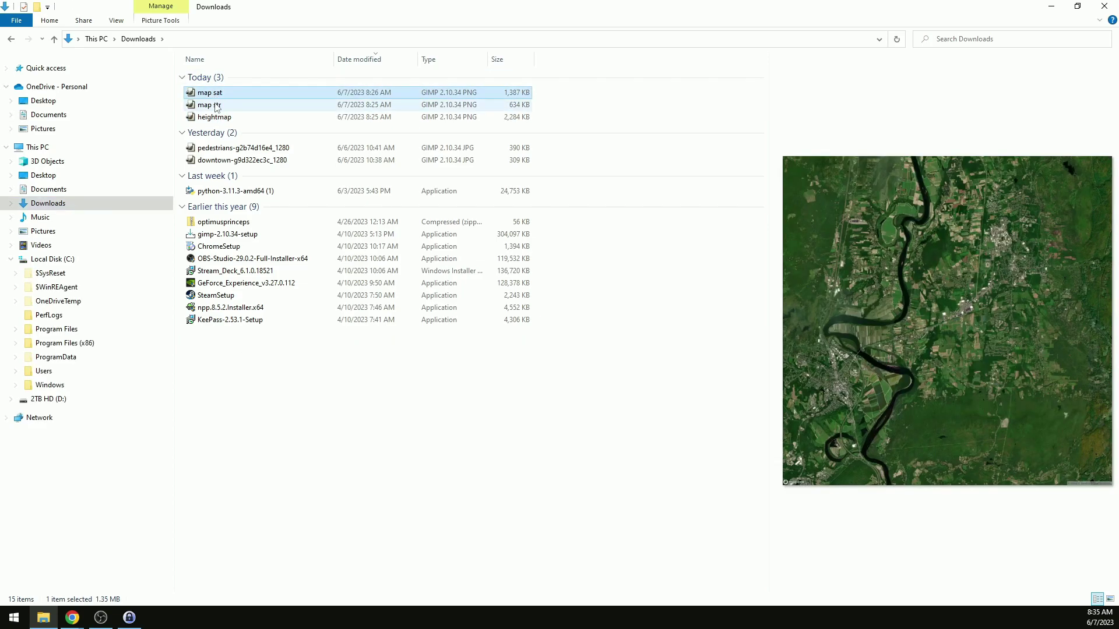
left_click(216, 109, "ctrl")
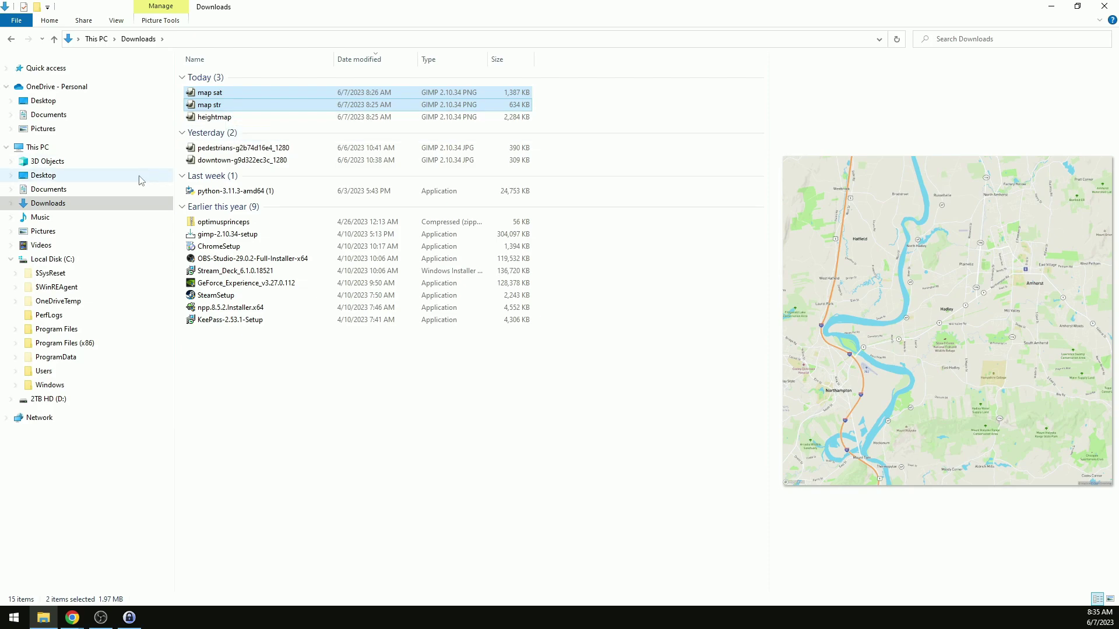
Paste both images into Steam\steamapps\common\Cities_Skylines\Files.
left_click(15, 344)
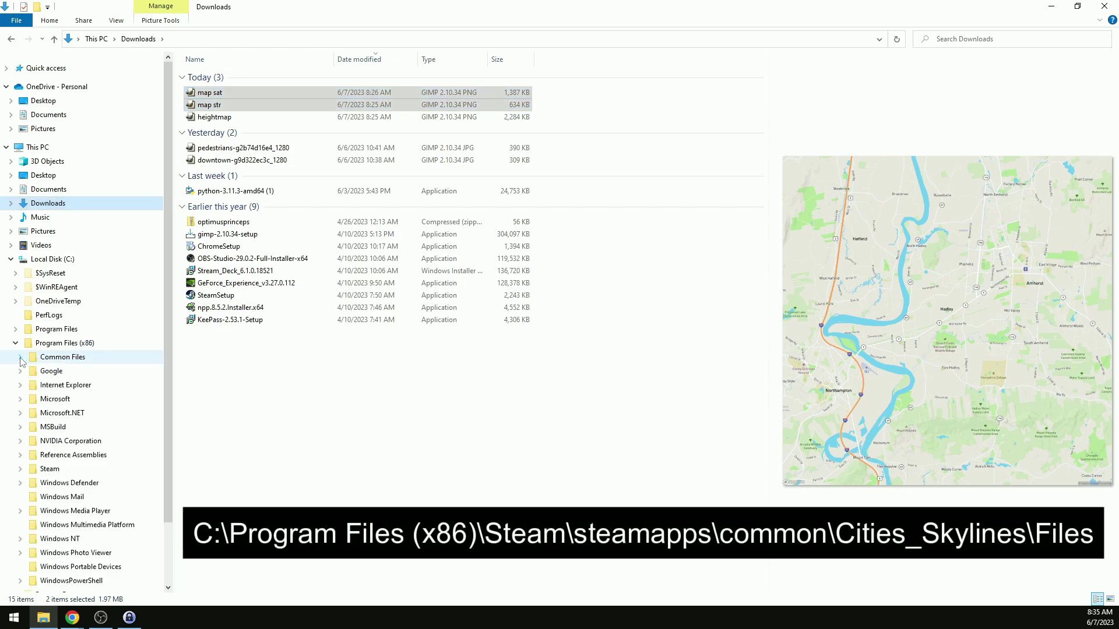
left_click(20, 469)
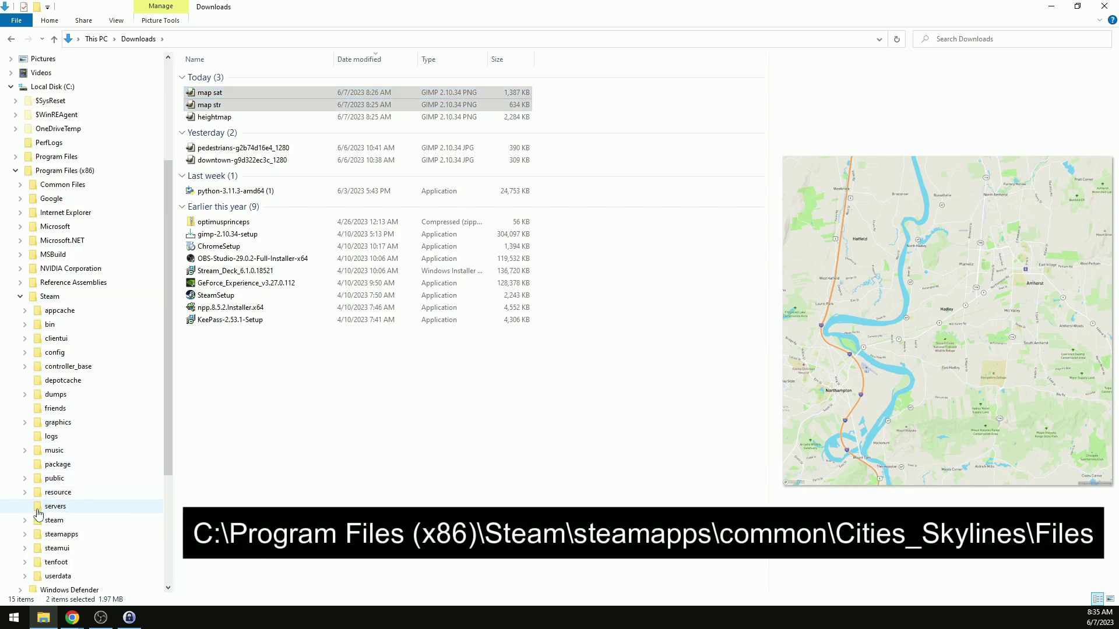
left_click(24, 534)
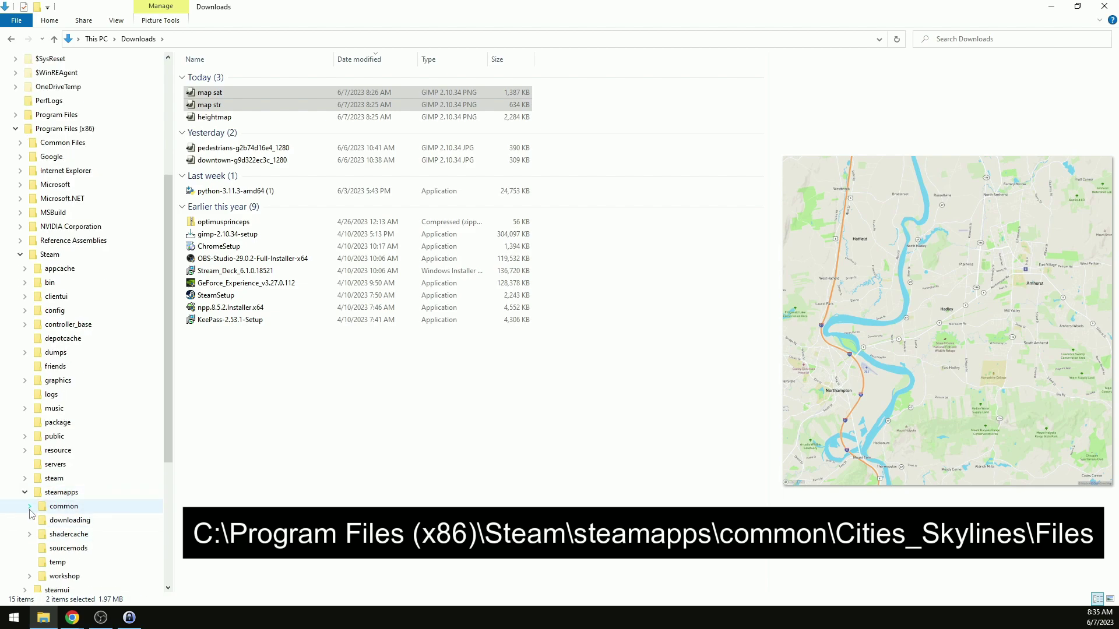
left_click(30, 508)
left_click(33, 520)
left_click(65, 536)
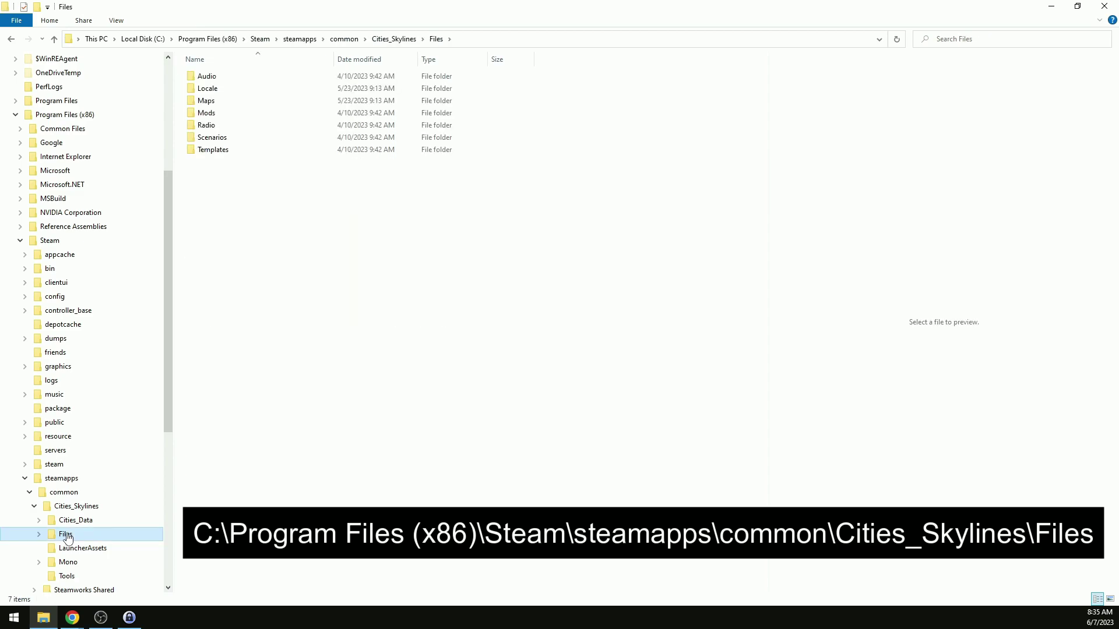
left_click(228, 265)
key("ctrl+v")
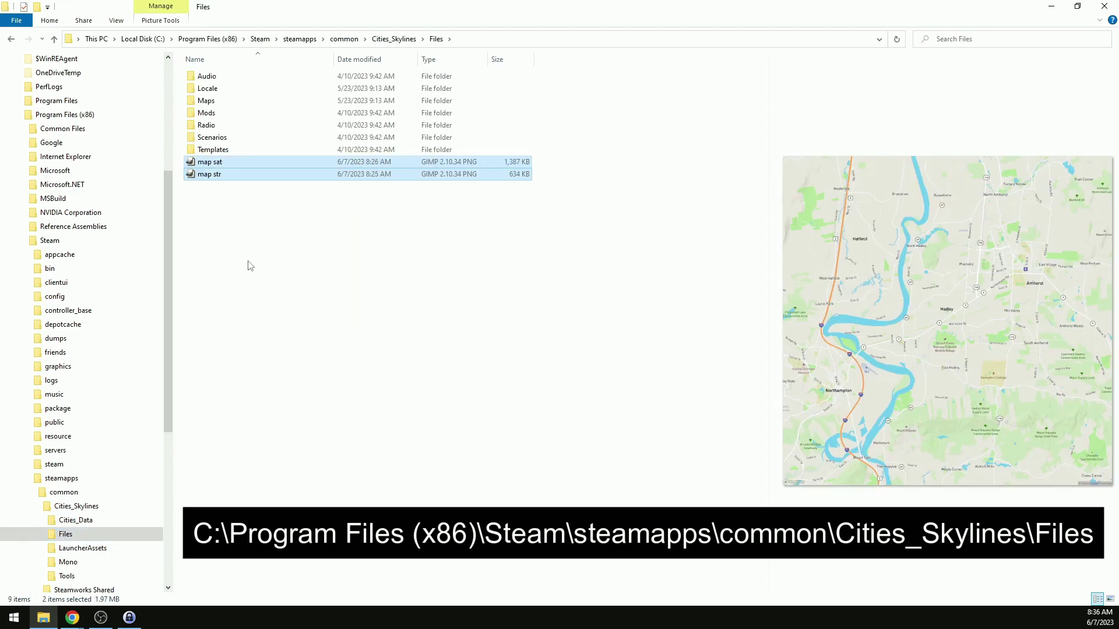
Rename the pasted images to 'mass satellite' and 'mass streets'.
left_click(210, 162)
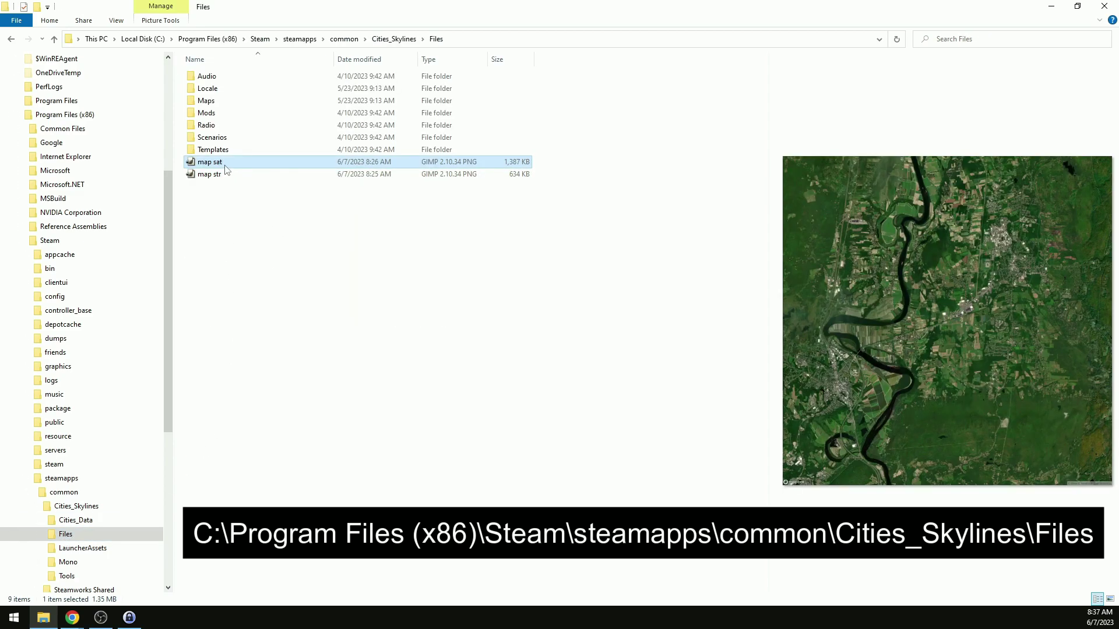
key("F2")
key("End")
type("ellite")
key("BackSpace")
key("BackSpace")
type("ss")
key("Return")
left_click(210, 161)
key("F2")
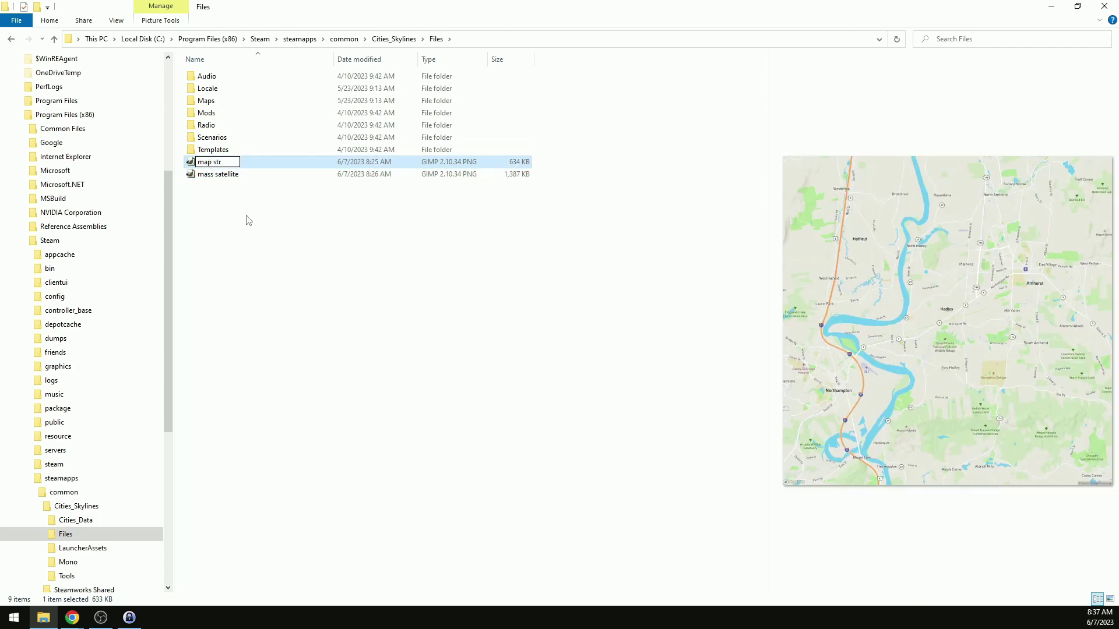
type("mass streets")
key("Return")
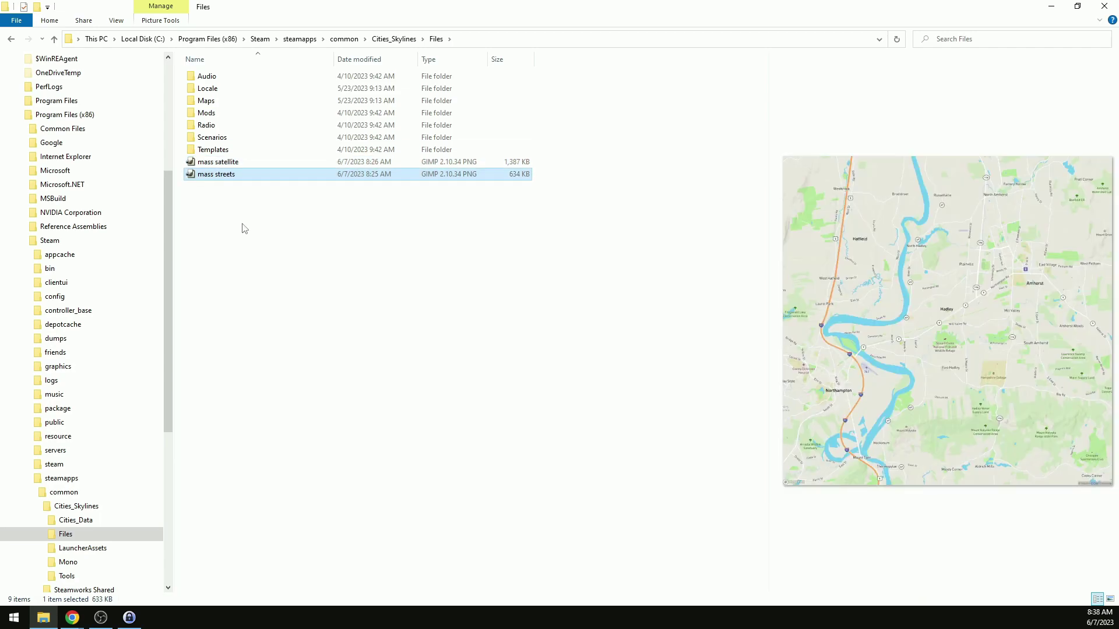
Collapse the Steam folder tree and return to the Downloads folder.
left_click(21, 241)
left_click_drag(166, 254, 166, 200)
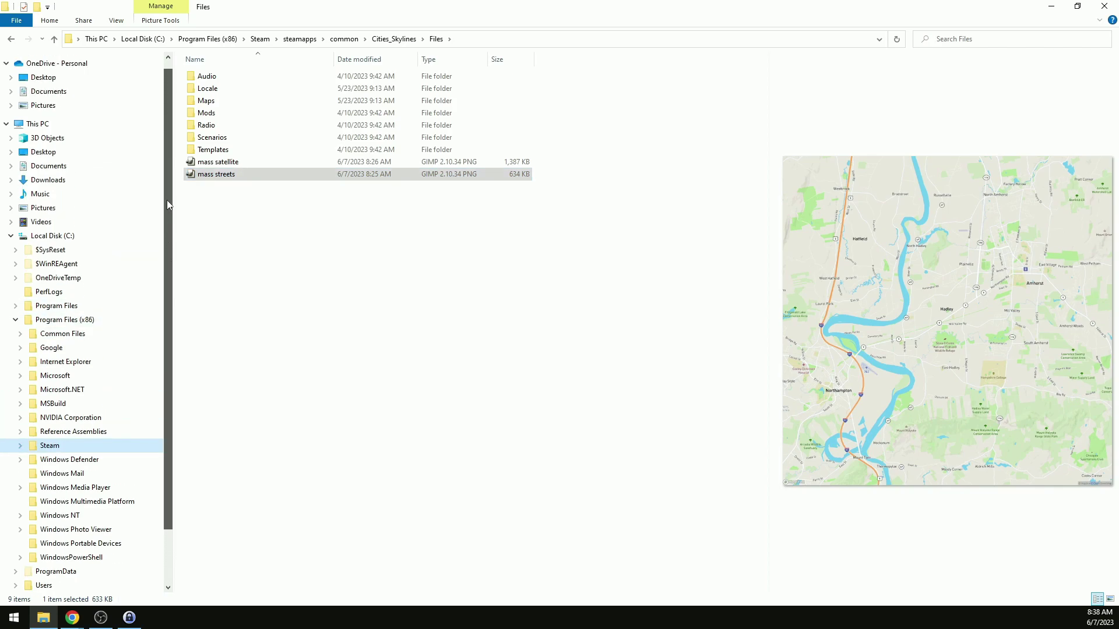
left_click(47, 180)
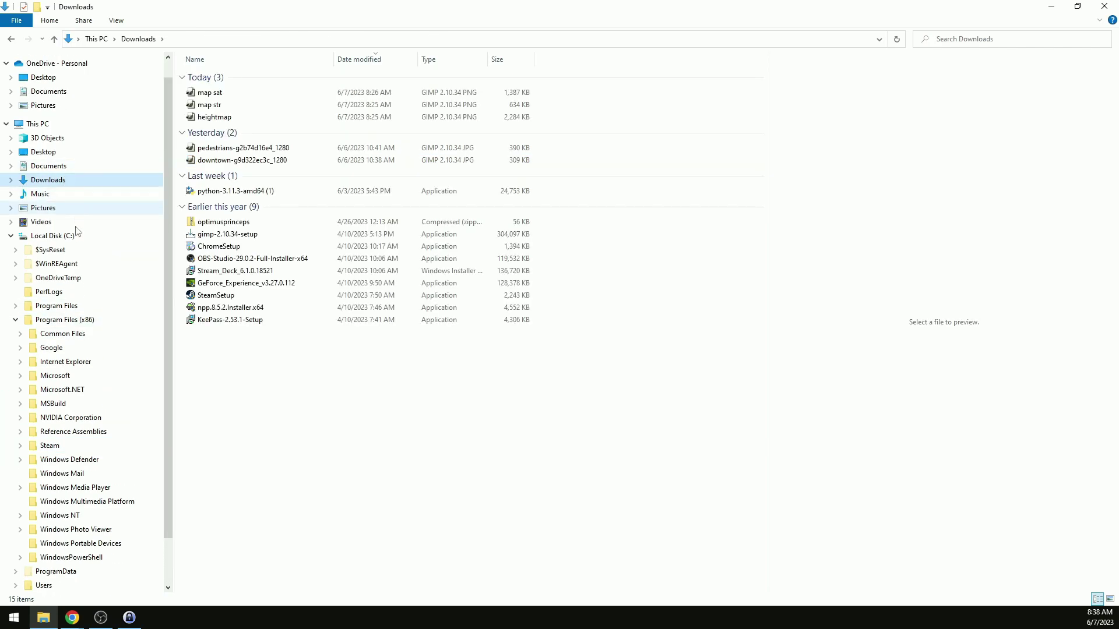
Select the heightmap image and expand the user profile's AppData\Local folder.
left_click(215, 121)
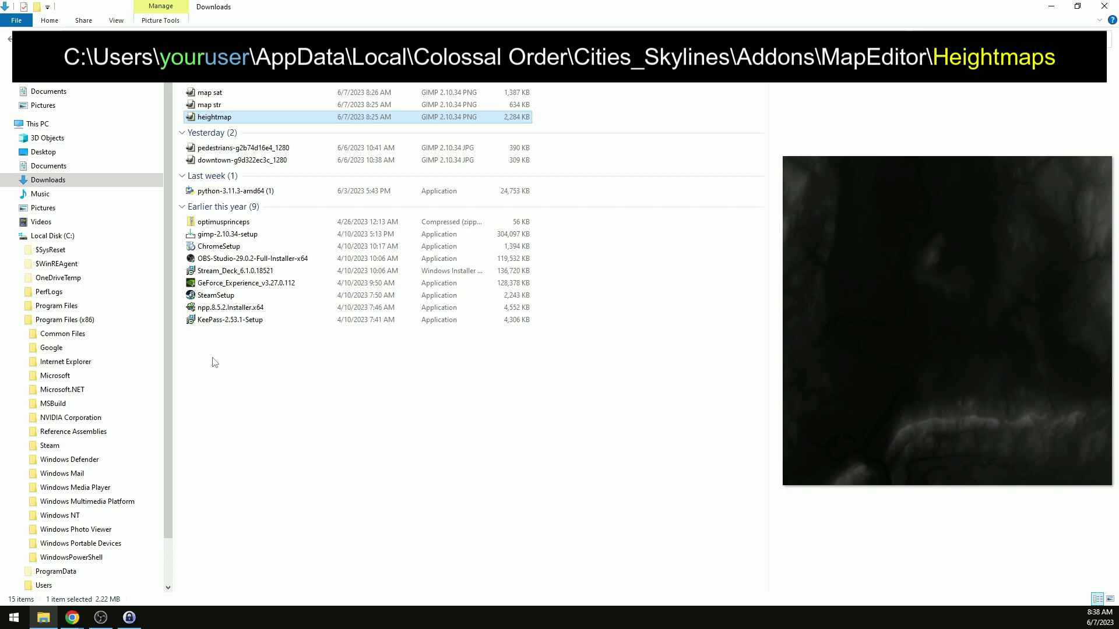
left_click(16, 320)
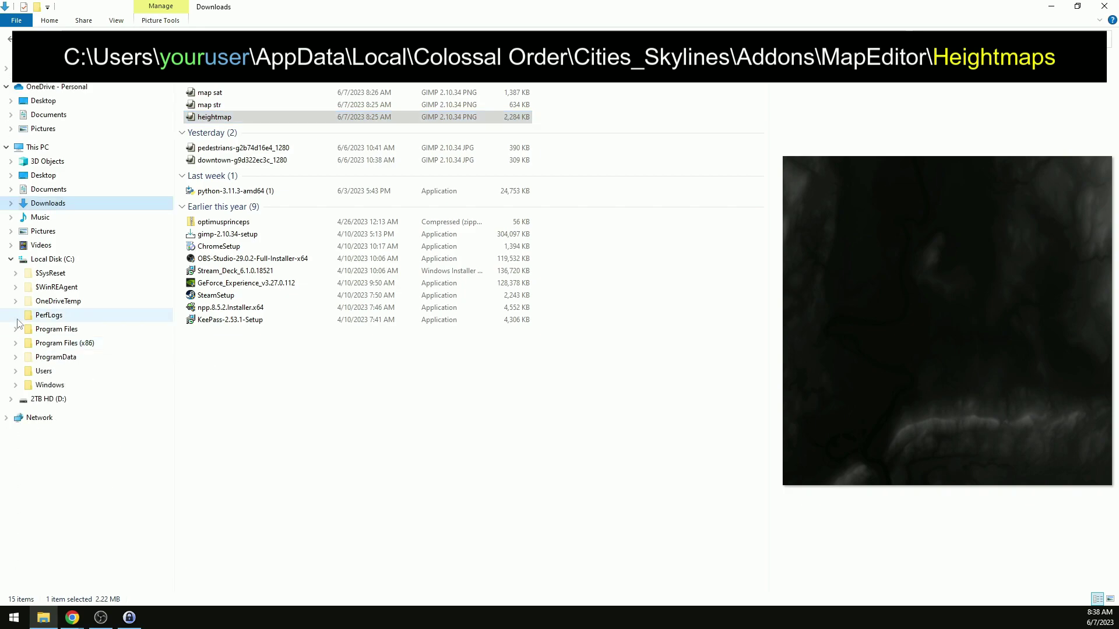
left_click(15, 373)
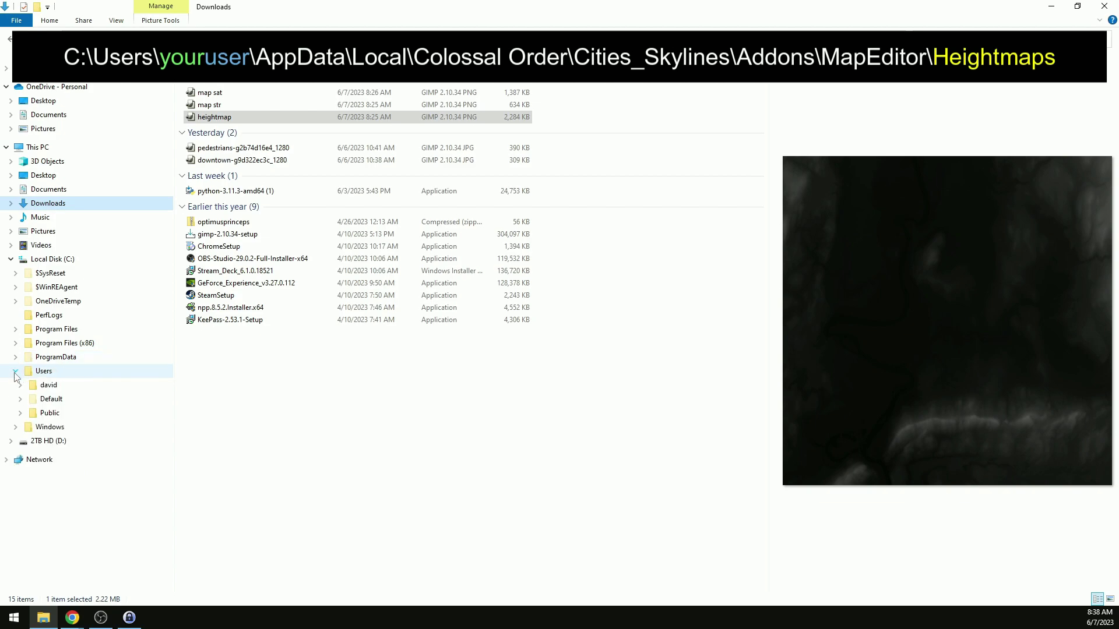
left_click(21, 386)
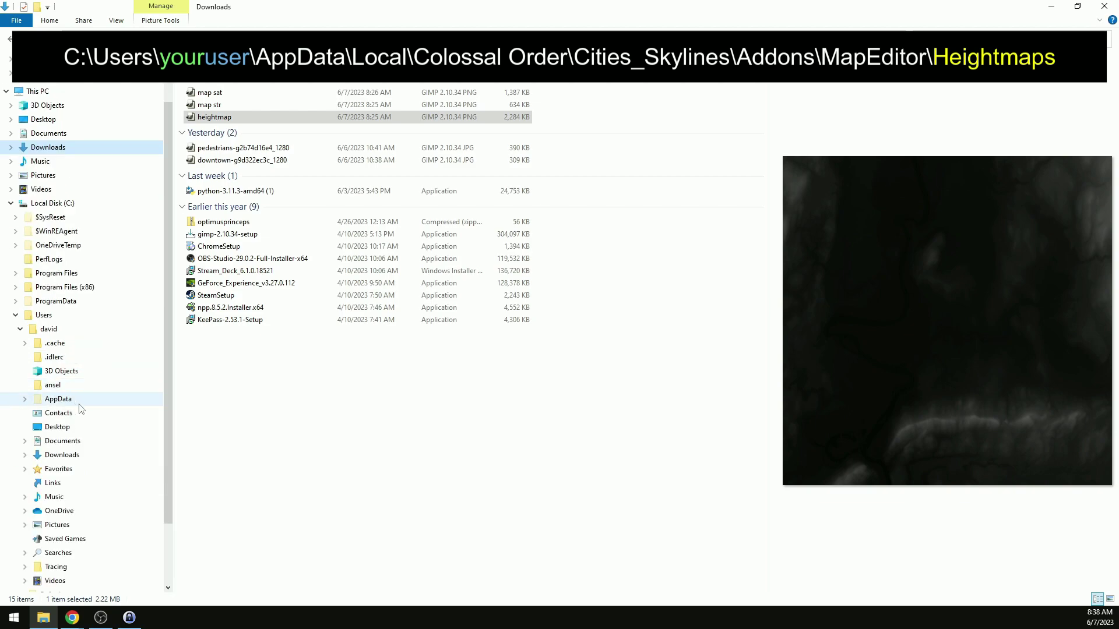
scroll(24, 350, "down", 2)
left_click(25, 325)
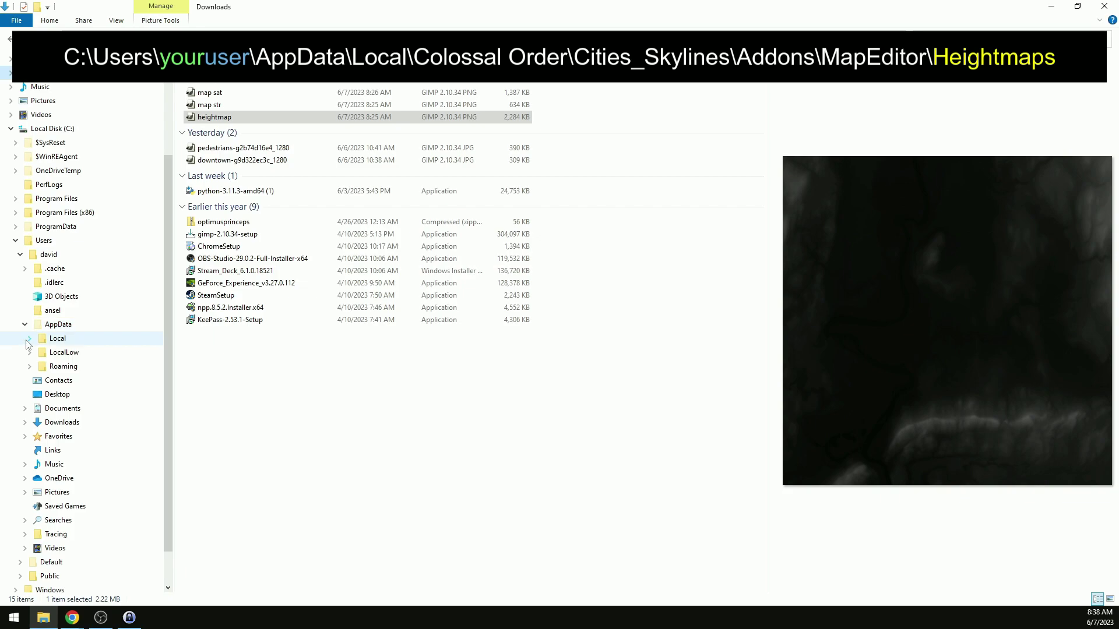
left_click(29, 339)
Paste the heightmap into Colossal Order\Cities_Skylines\Addons\MapEditor\Heightmaps.
left_click(34, 171)
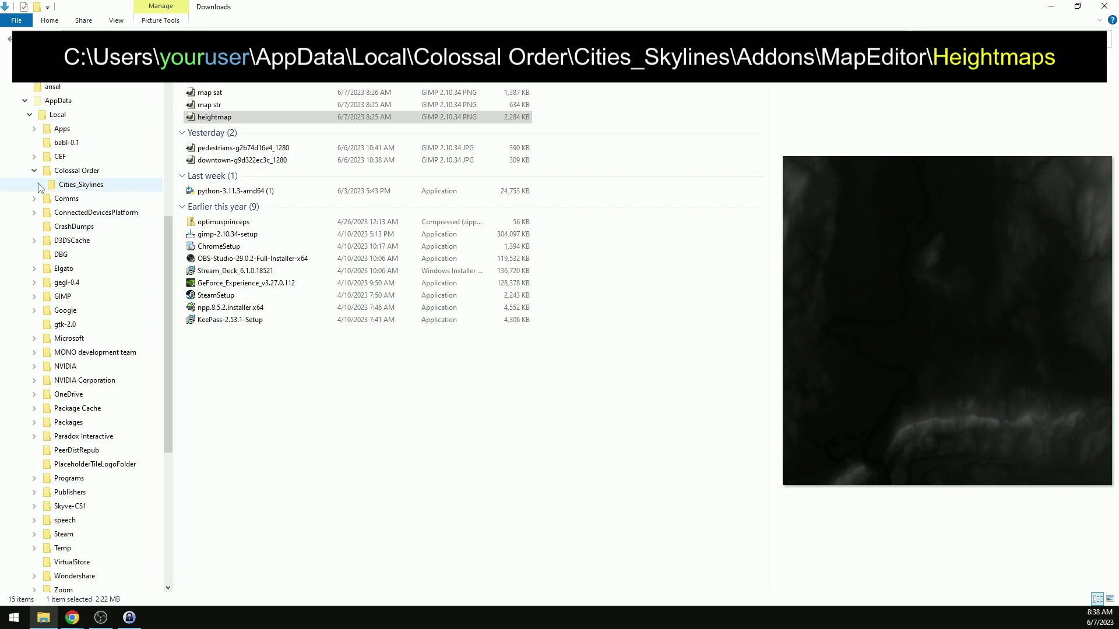
left_click(39, 185)
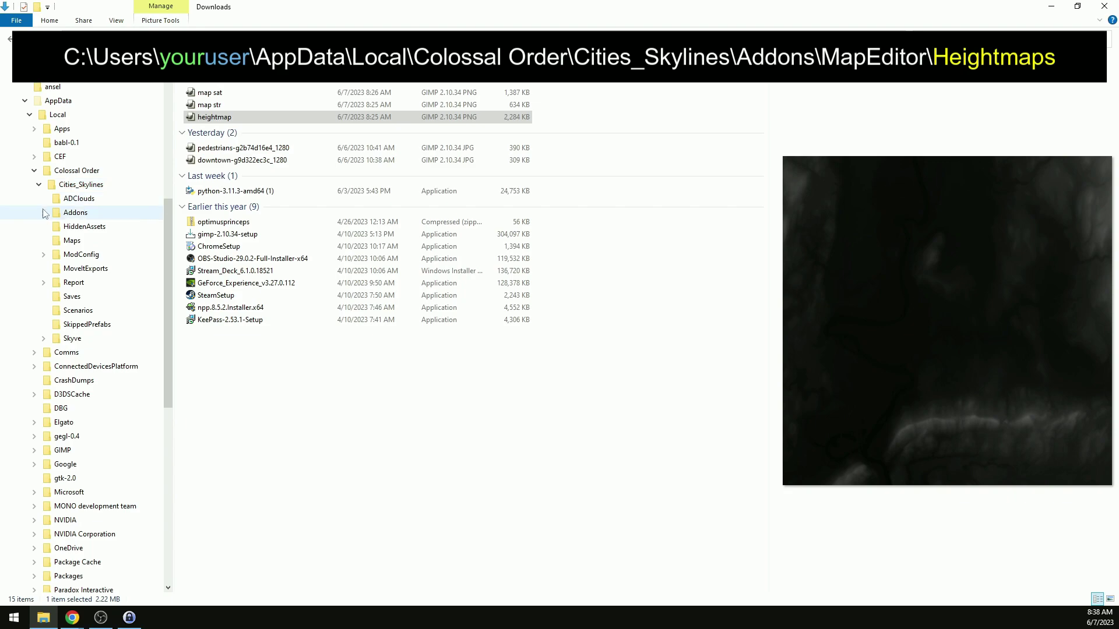
left_click(44, 213)
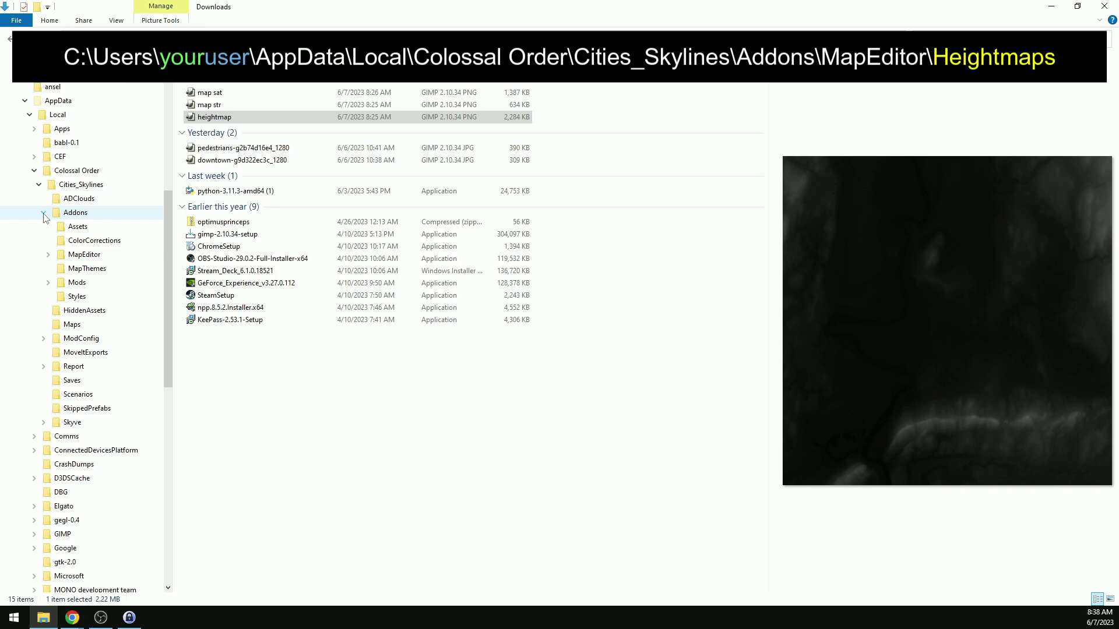
left_click(48, 256)
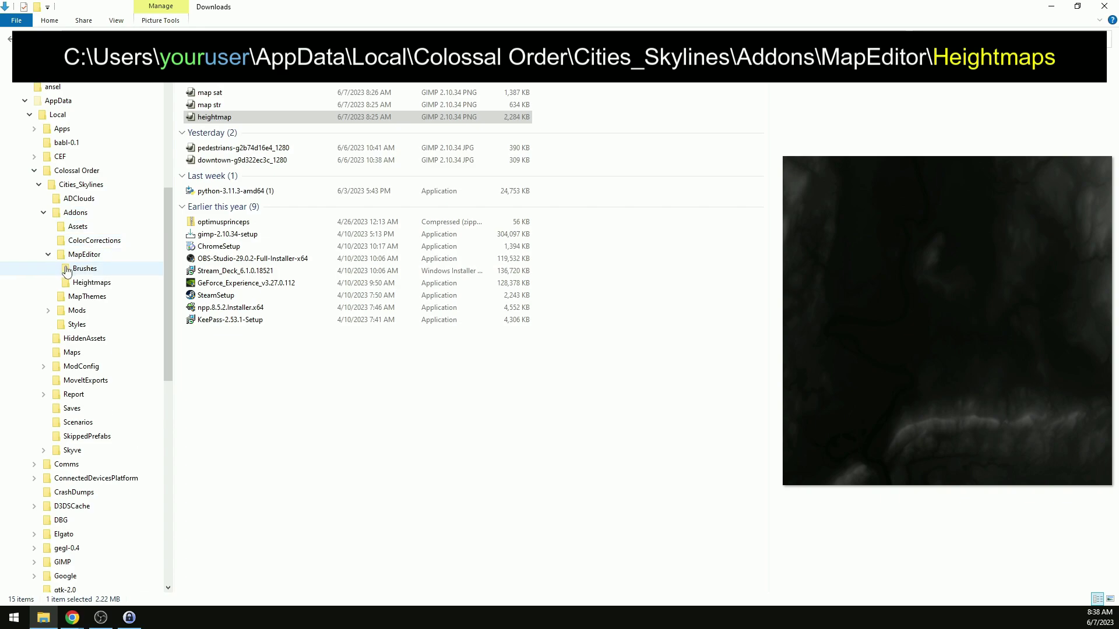
left_click(90, 282)
key("ctrl+v")
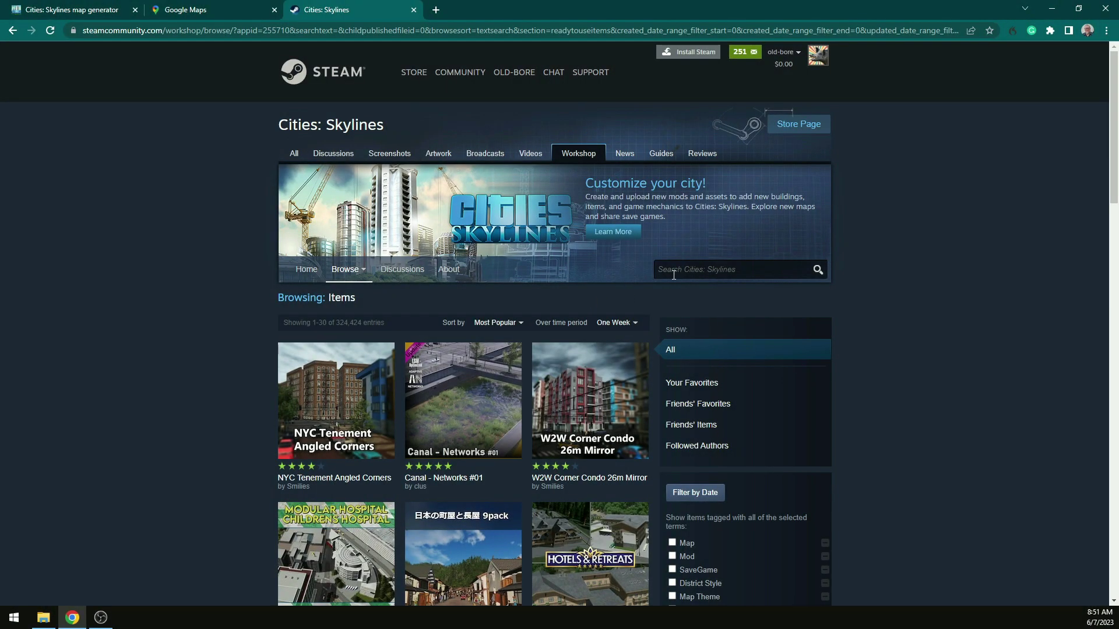
Search the workshop for 'image overlay', filter to mods, and subscribe to Image Overlay Renewal 1.8.4.
left_click(669, 275)
type("image overlay")
key("Return")
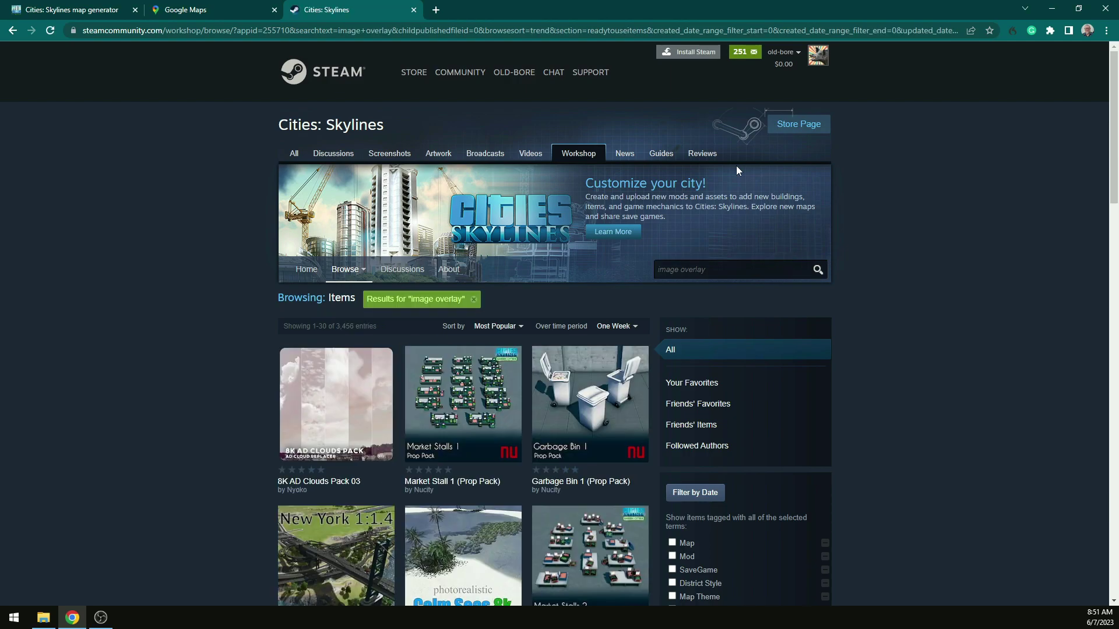
left_click(679, 557)
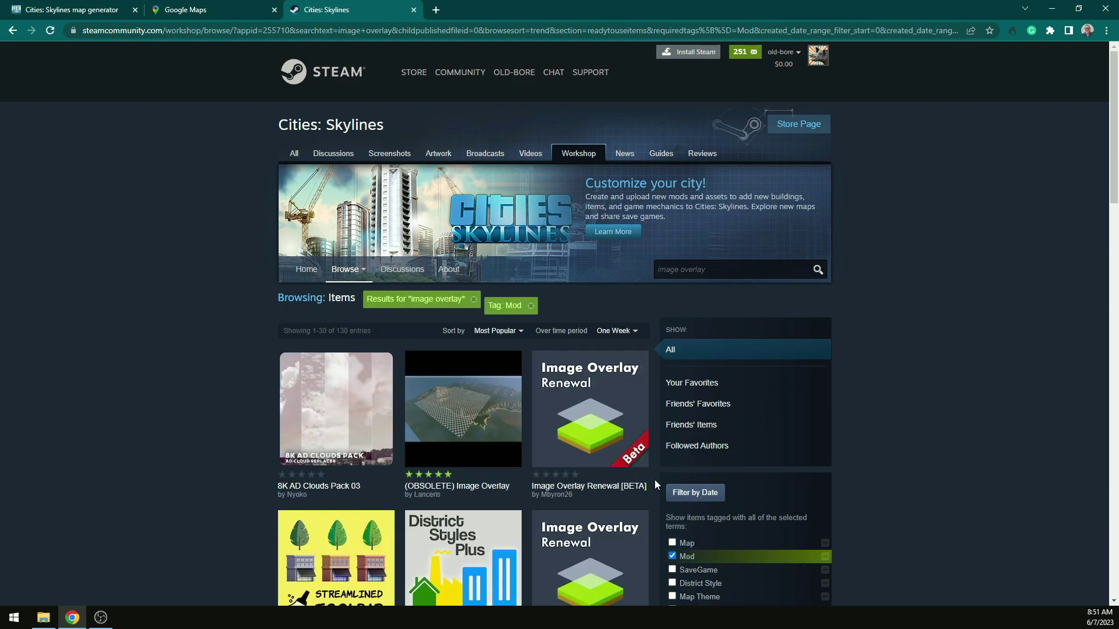
scroll(655, 481, "down", 3)
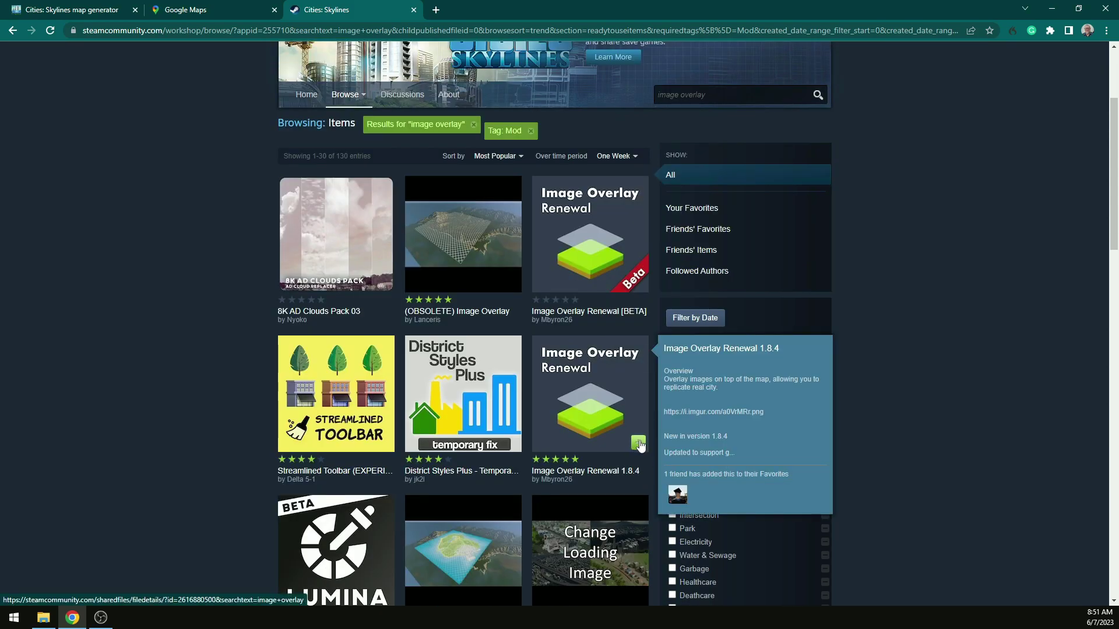
left_click(589, 420)
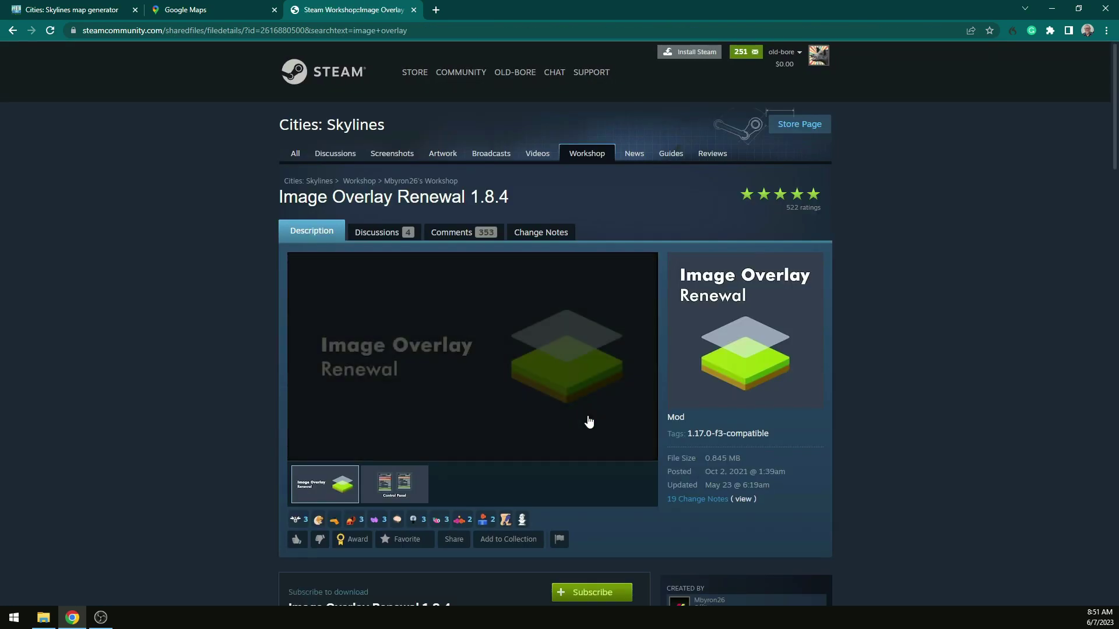
scroll(834, 483, "down", 3)
scroll(831, 488, "down", 2)
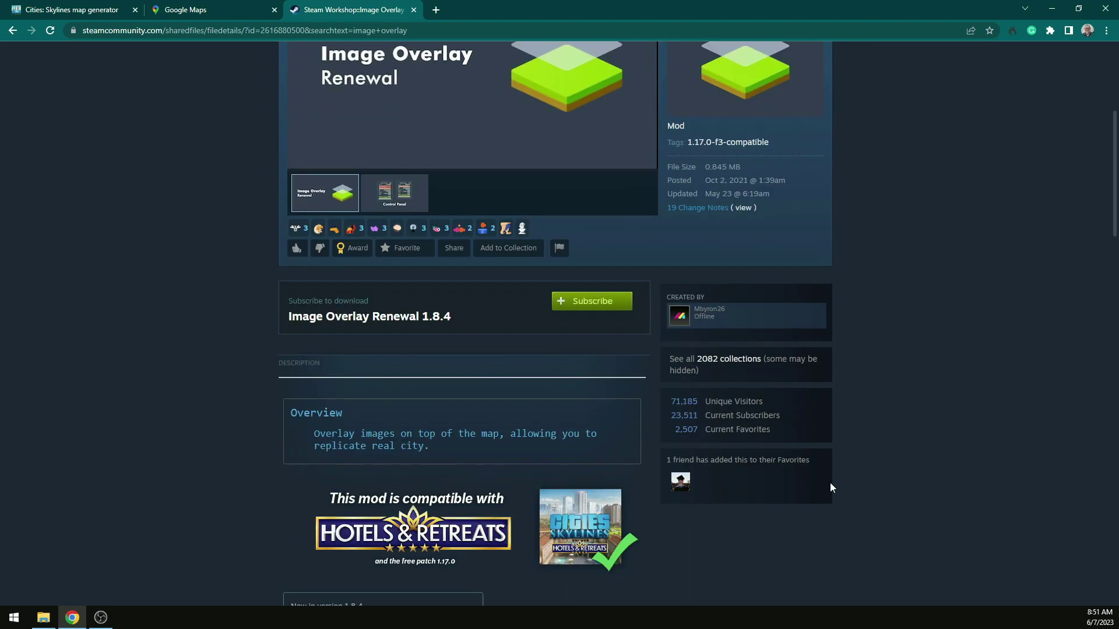
left_click(593, 302)
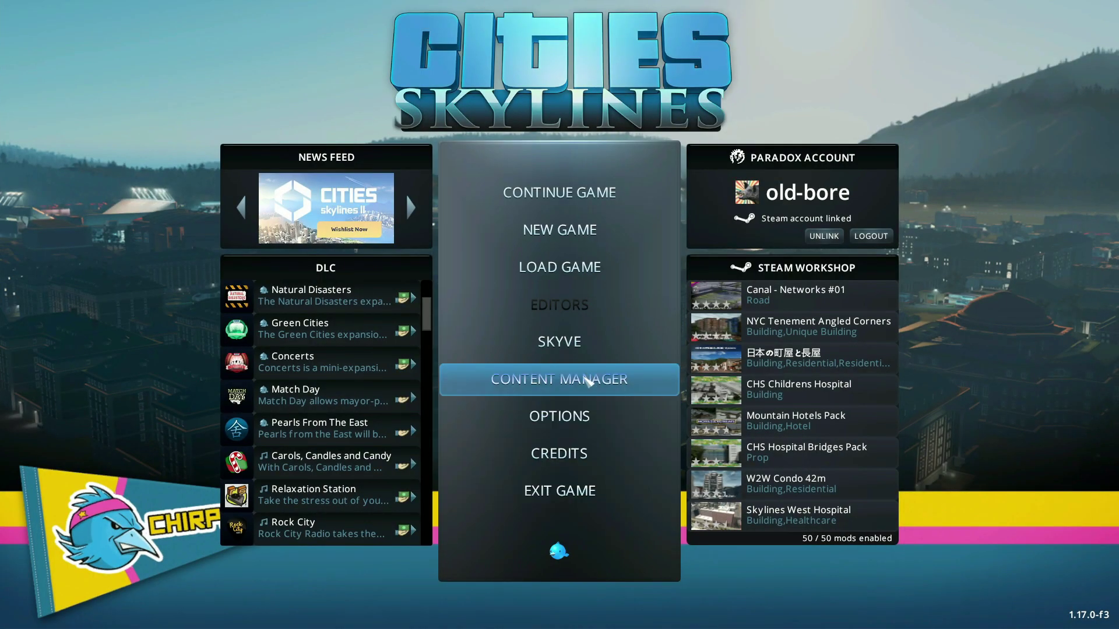
Open CONTENT MANAGER from the Cities: Skylines main menu.
mouse_move(579, 311)
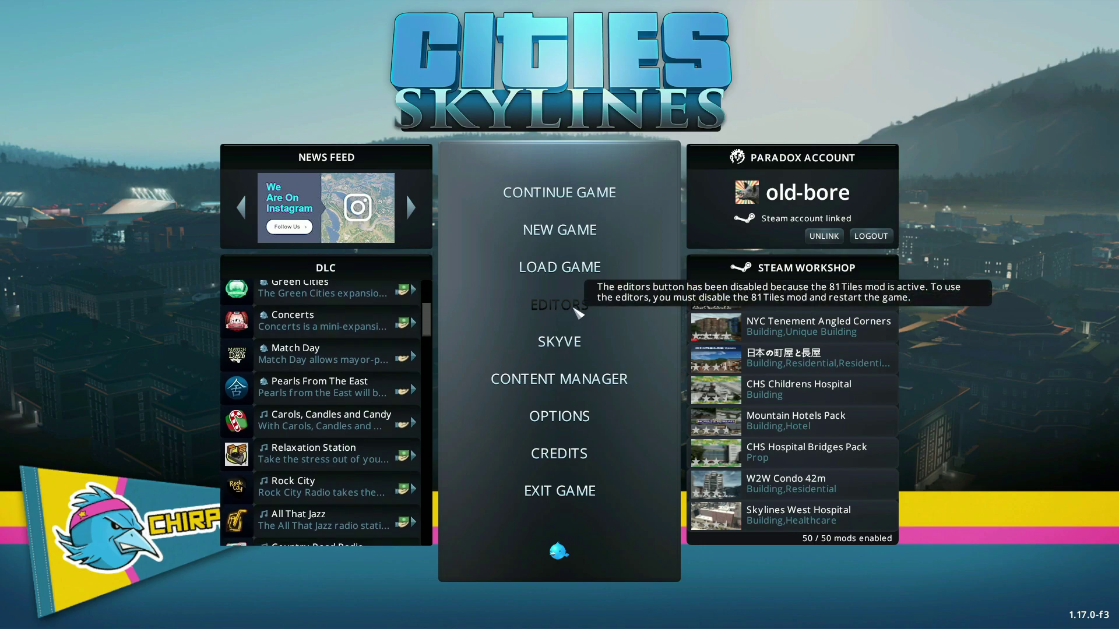
left_click(598, 382)
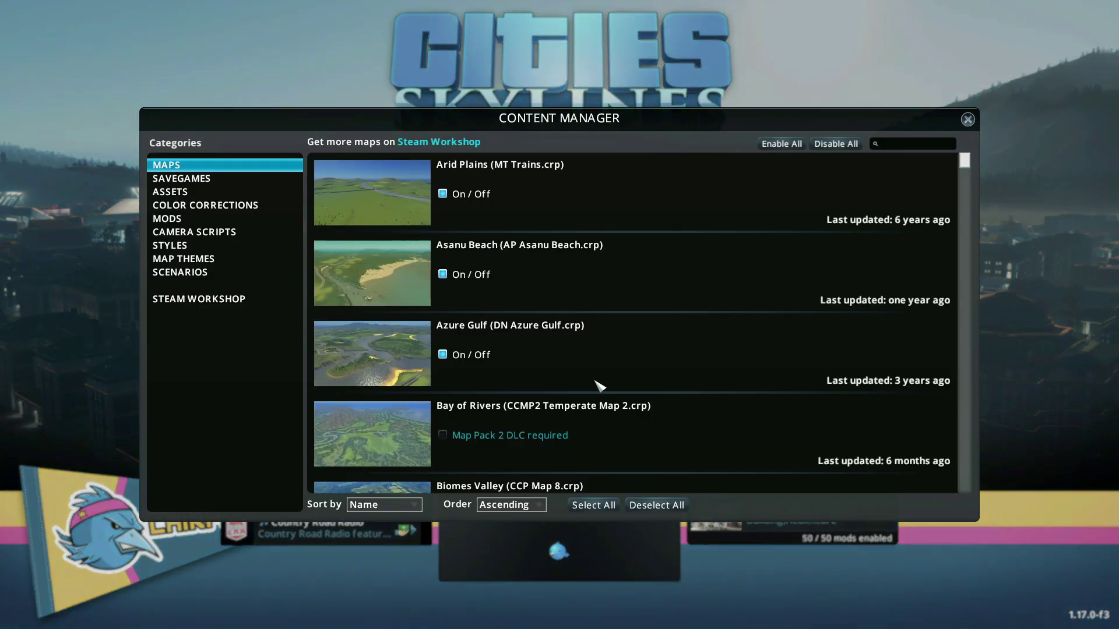
Show the Mods category and filter it by 'image' to find Image Overlay Renewal.
left_click(204, 224)
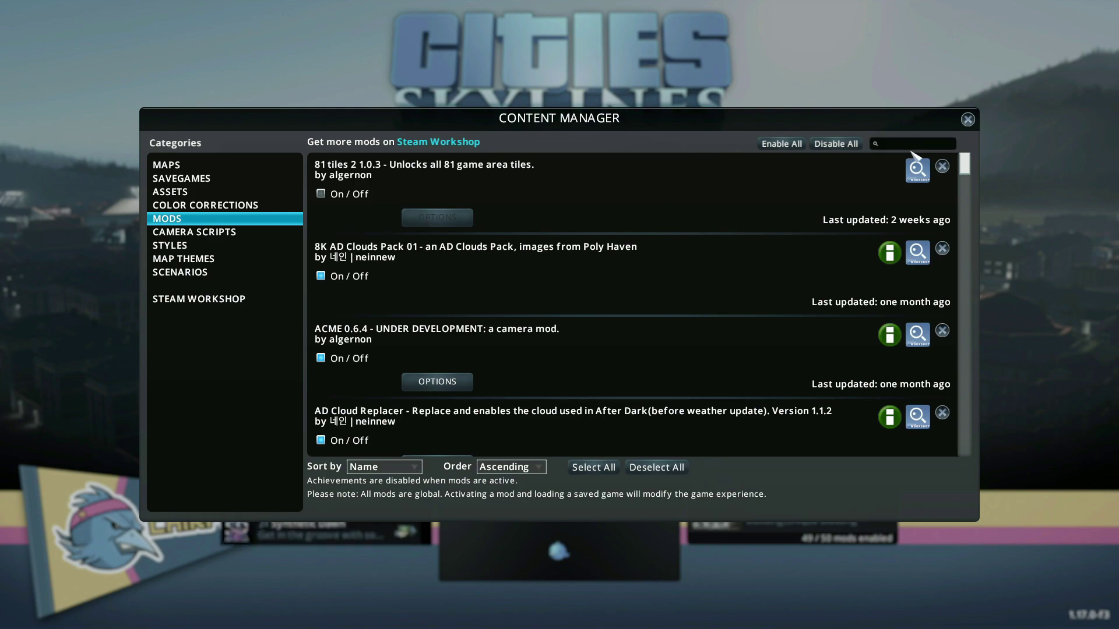
type("image")
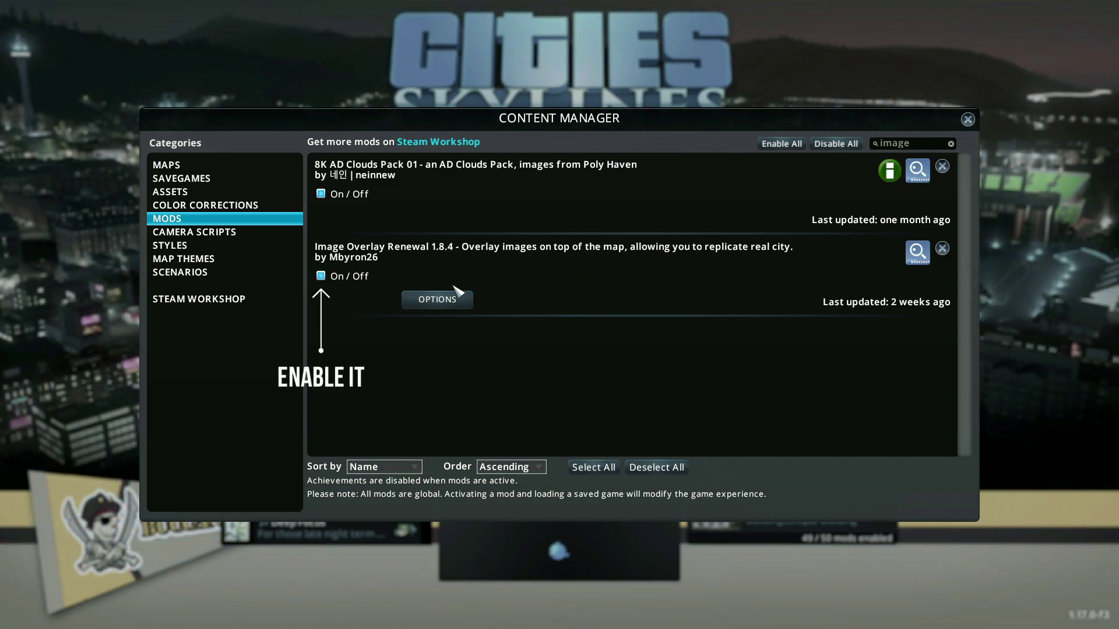
left_click(450, 304)
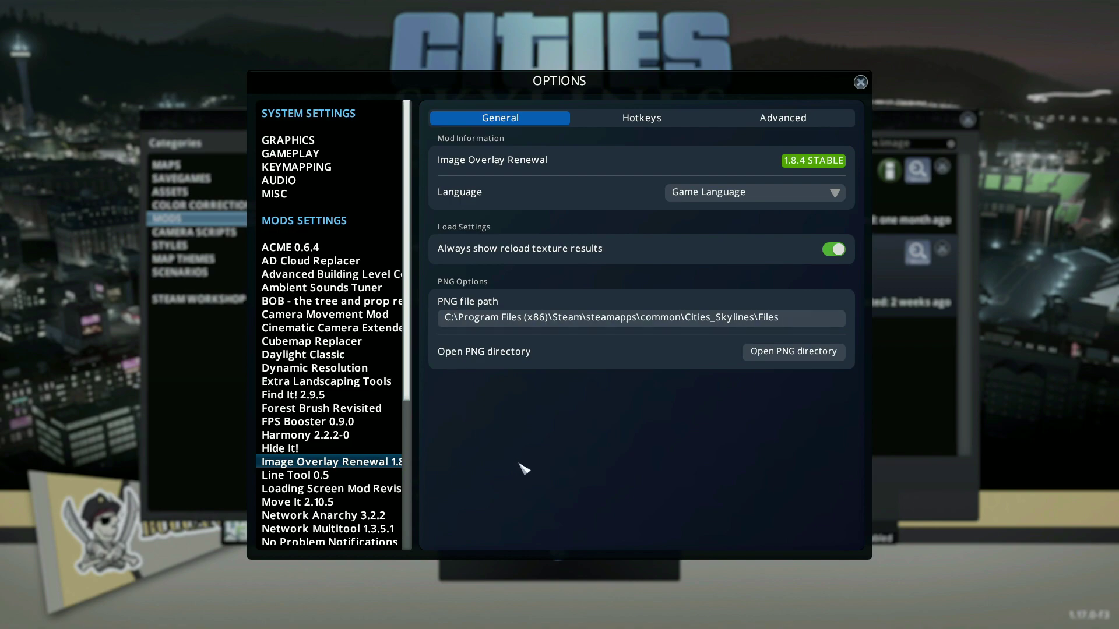
left_click(646, 119)
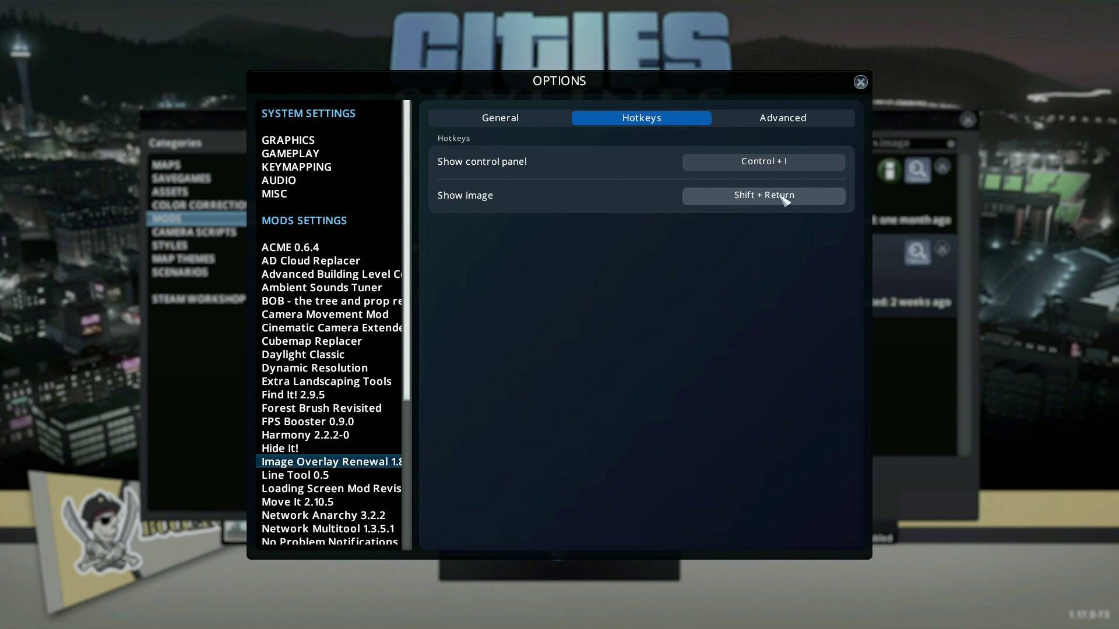
left_click(785, 125)
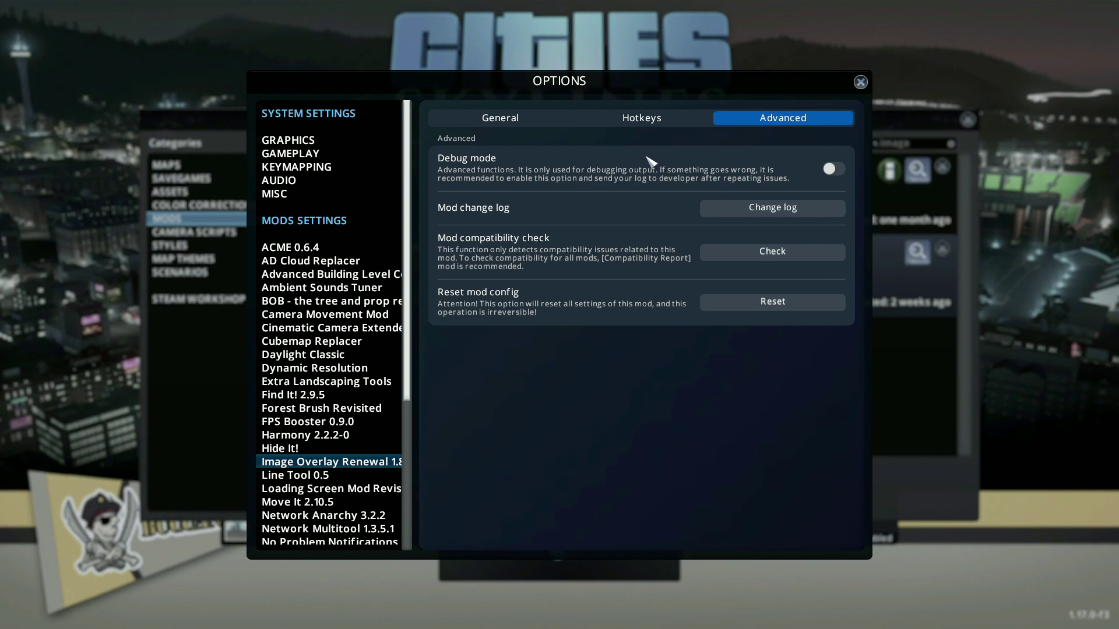
left_click(517, 125)
key("Escape")
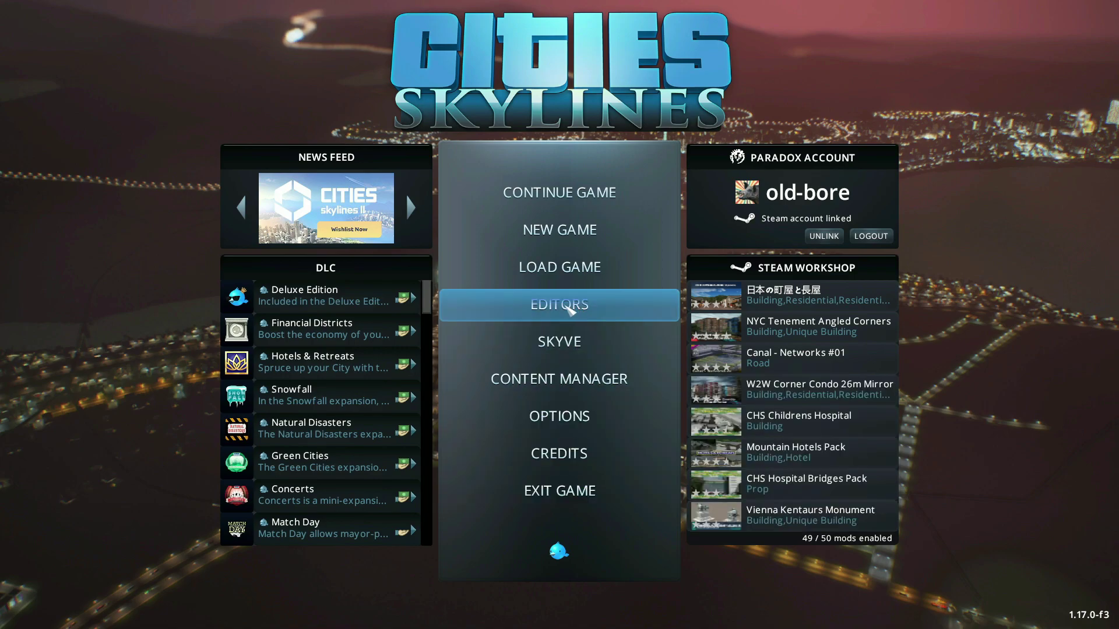
Go to Editors > Map Editor and start a new map with the Temperate theme.
left_click(570, 311)
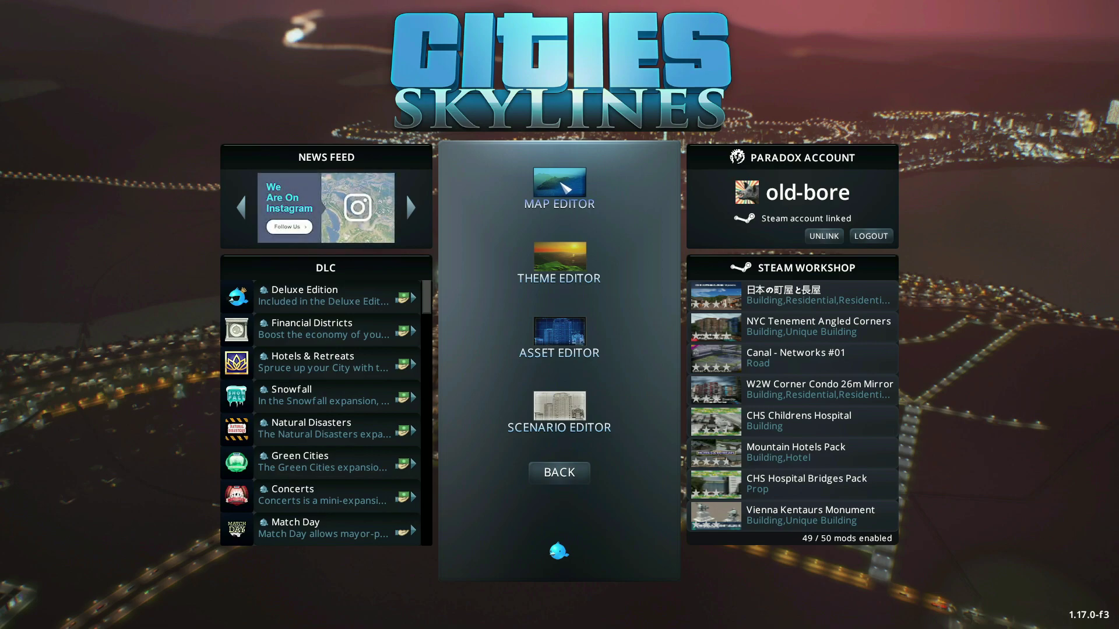
left_click(563, 188)
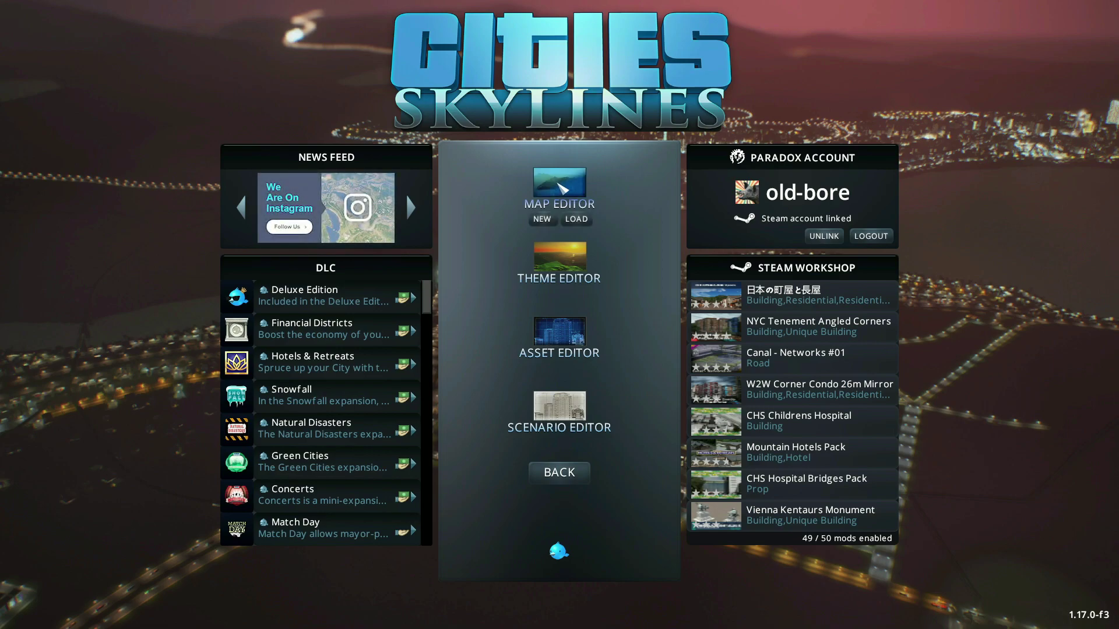
left_click(551, 219)
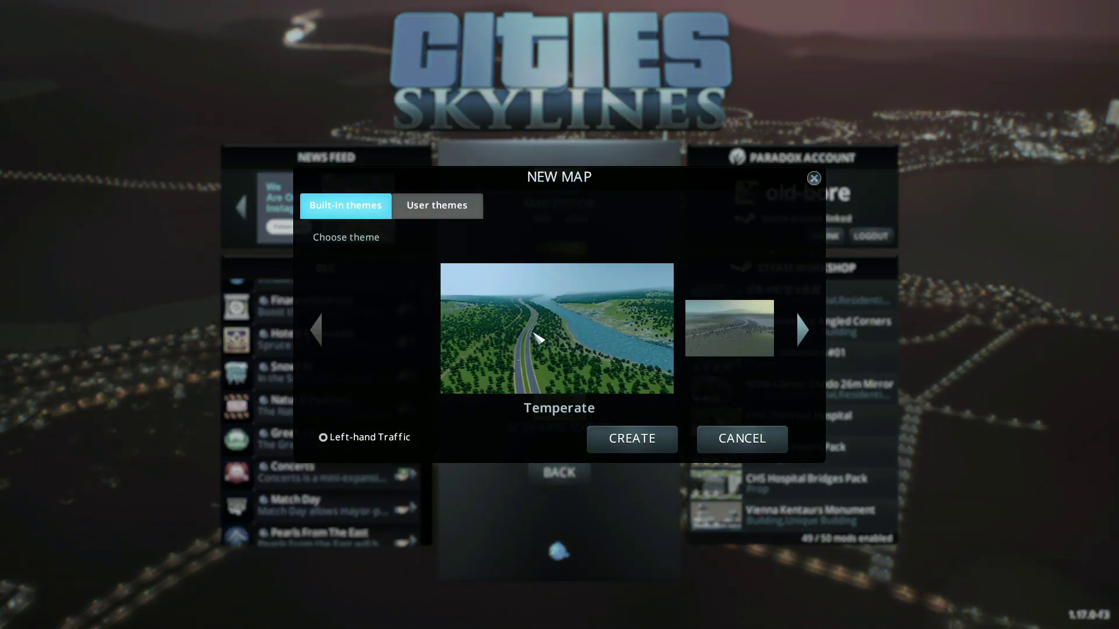
Create the Temperate map, zoom out, and bring up the image overlay panel with Ctrl+I.
left_click(627, 447)
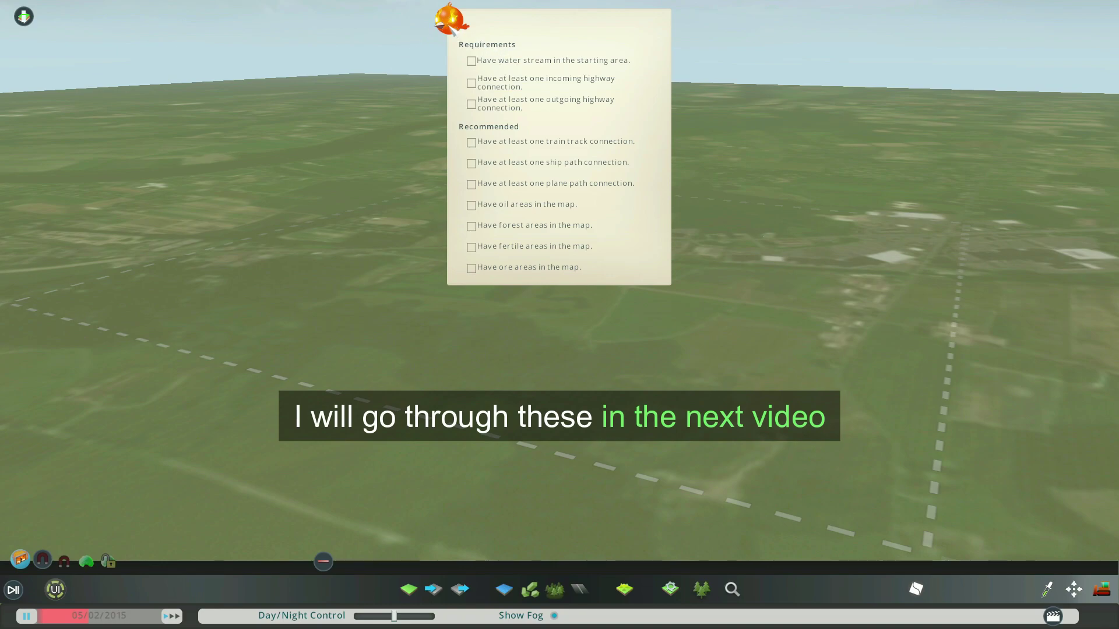
scroll(647, 315, "down", 5)
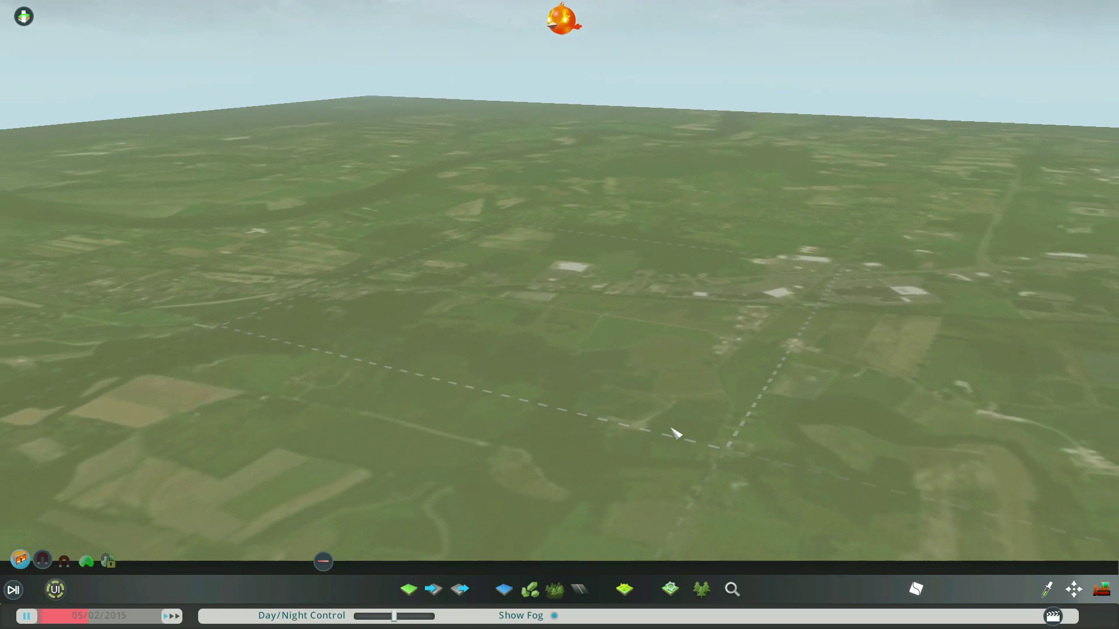
scroll(674, 433, "down", 5)
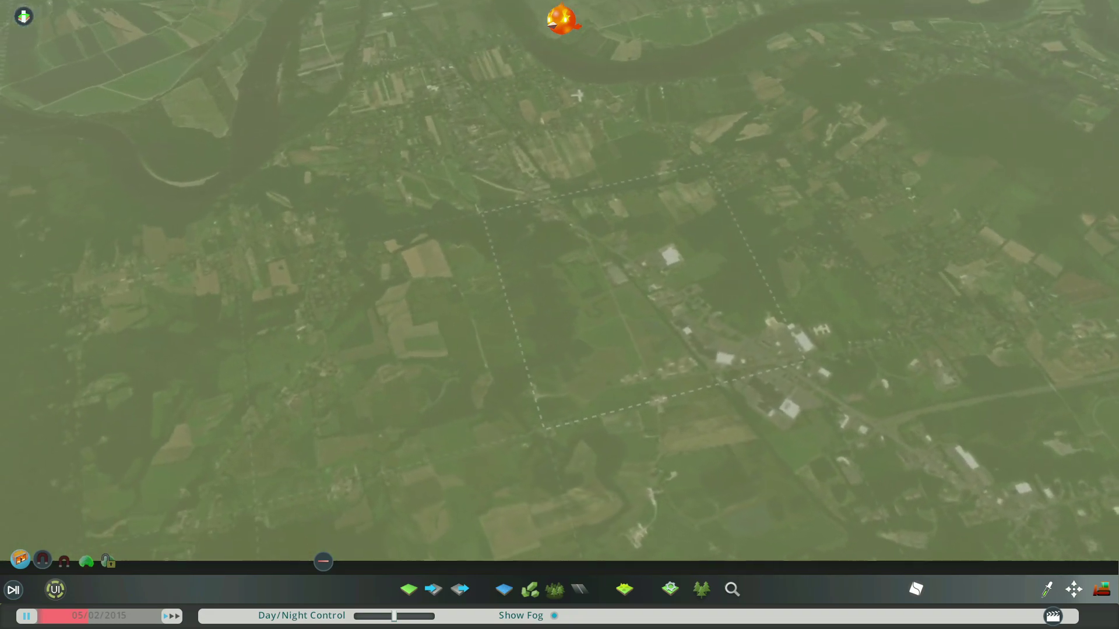
key("ctrl+i")
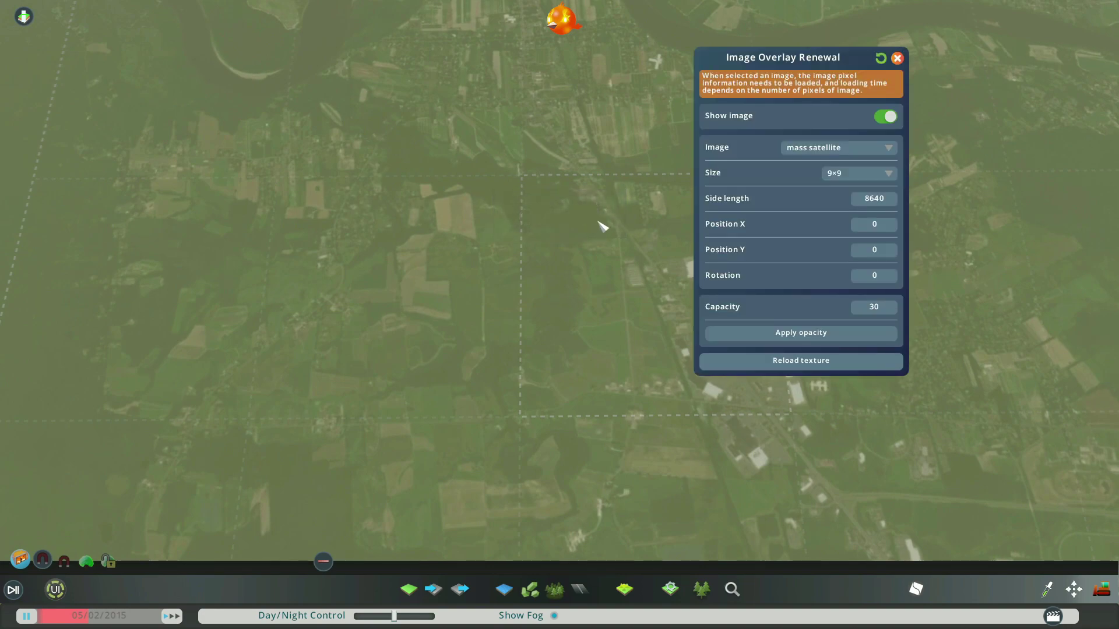
left_click(855, 152)
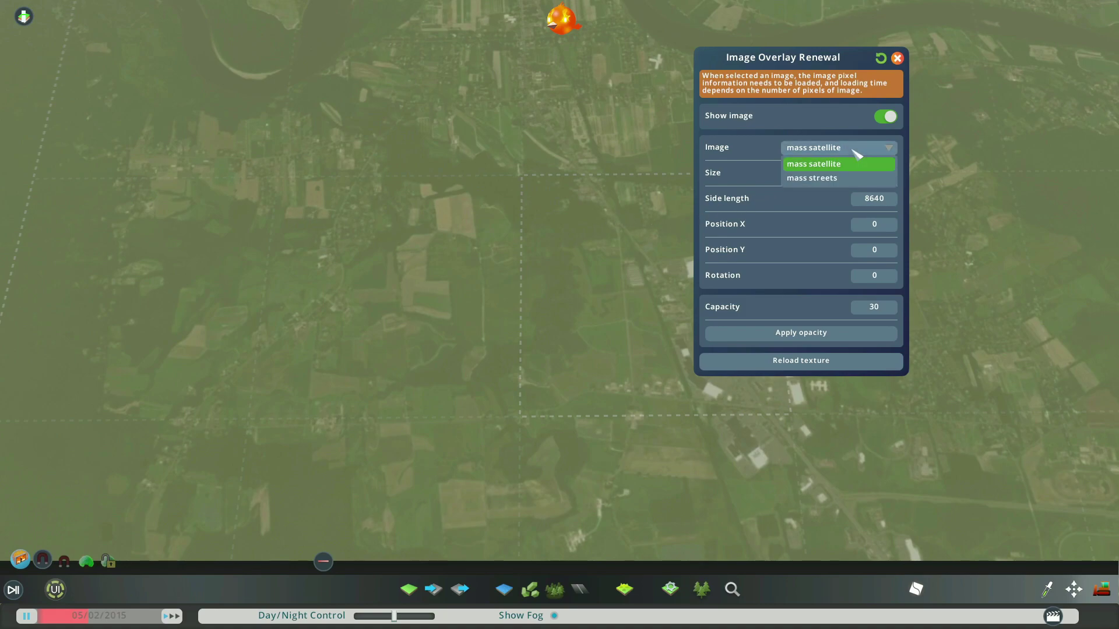
left_click(828, 180)
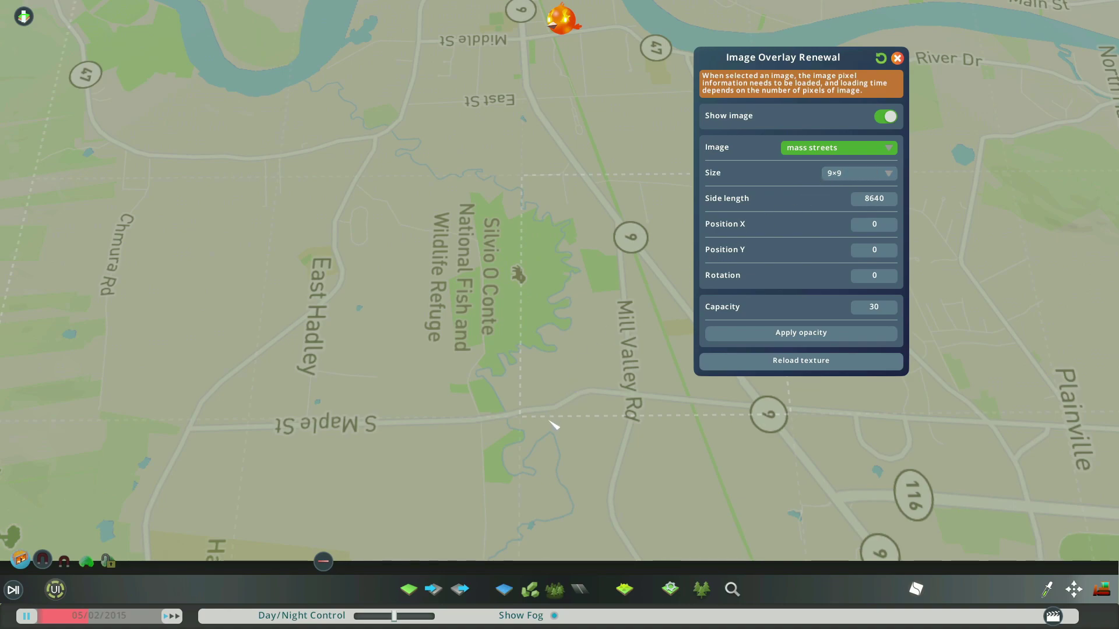
mouse_move(553, 425)
left_mouse_down()
mouse_move(516, 270)
mouse_move(417, 150)
mouse_move(272, 7)
left_mouse_up()
key("w")
key("a")
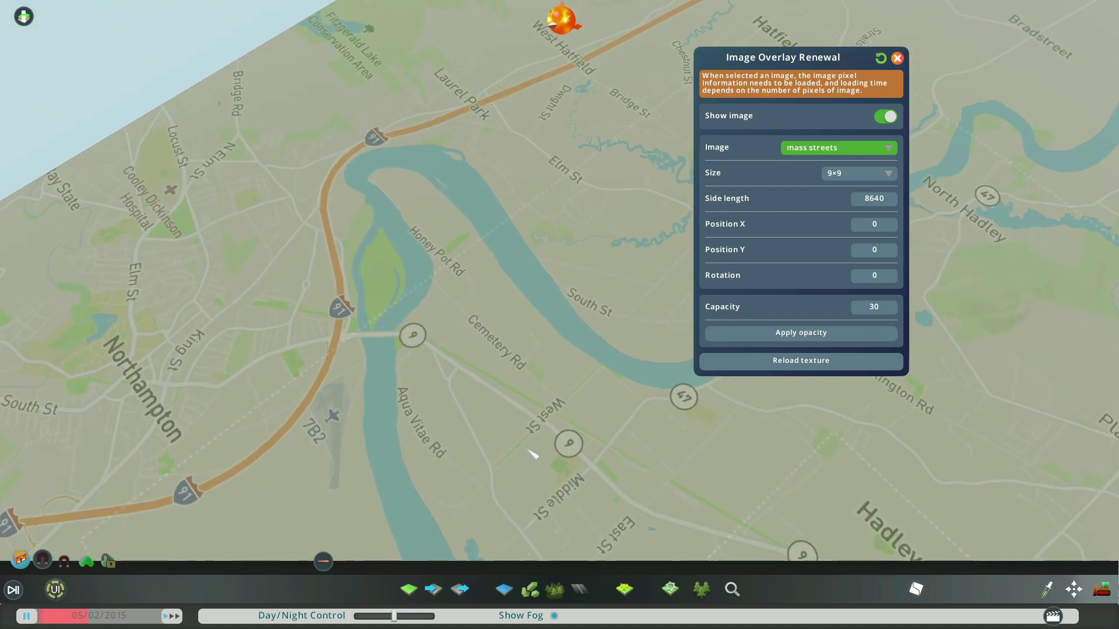
left_click(835, 150)
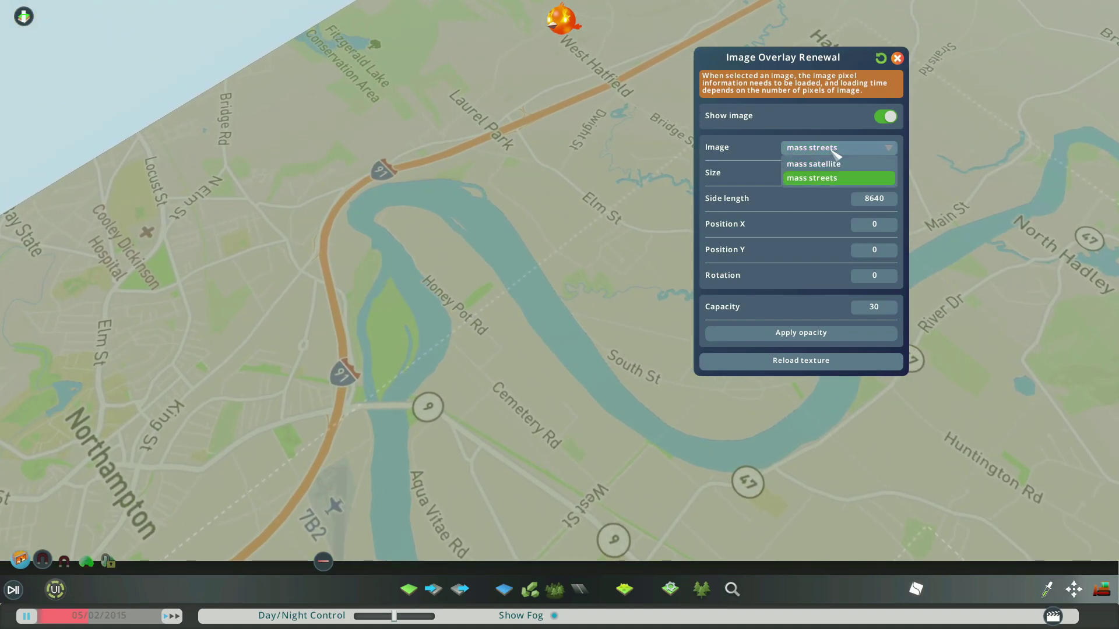
left_click(832, 166)
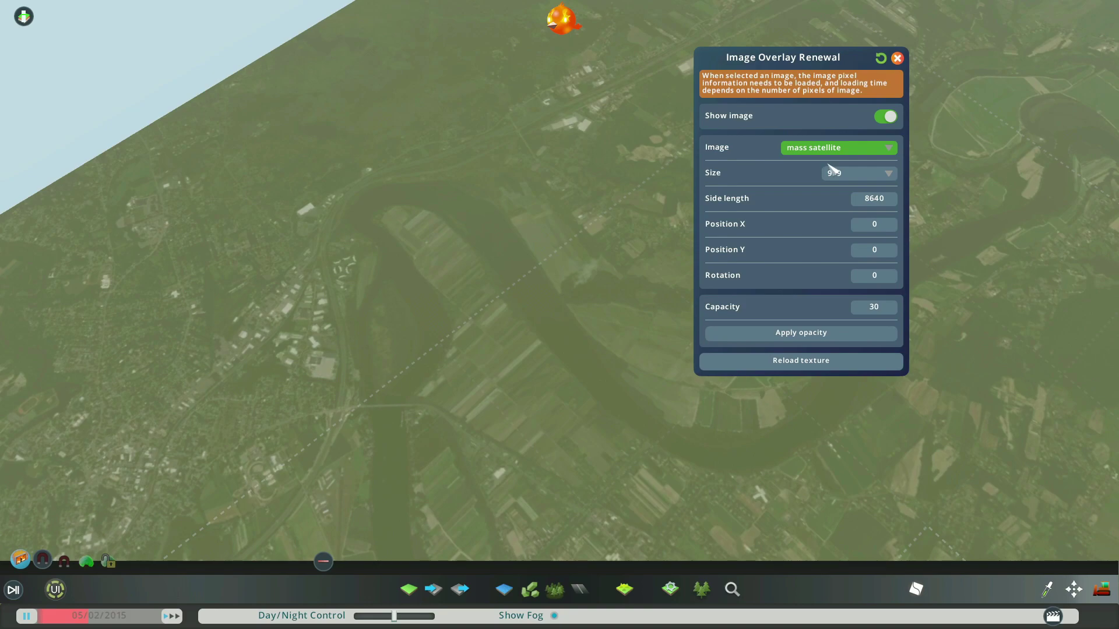
left_click(883, 119)
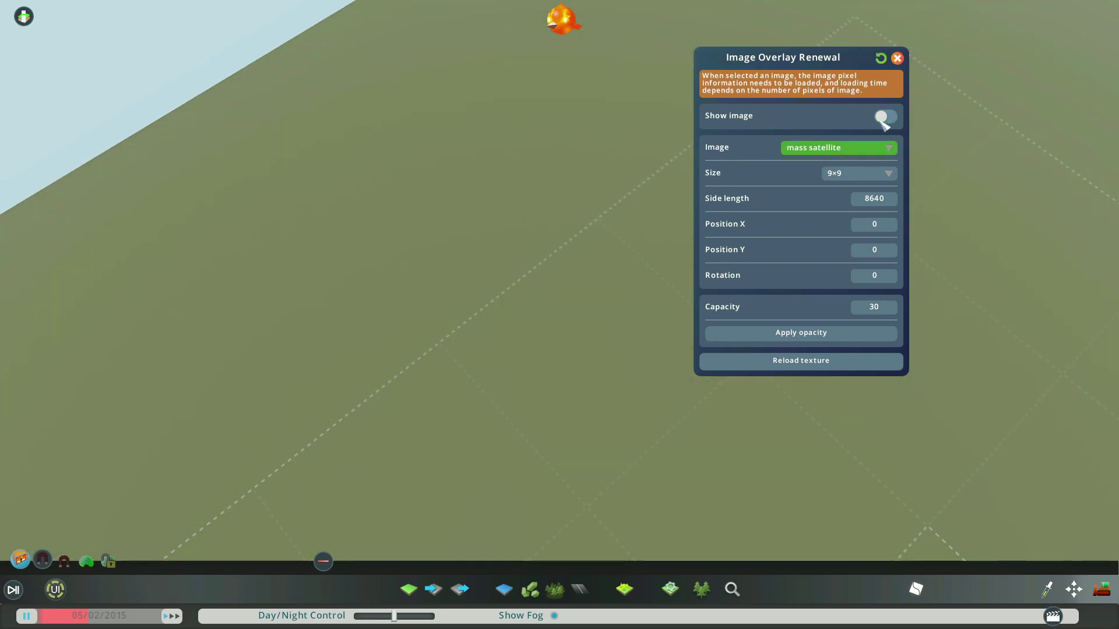
left_click(883, 119)
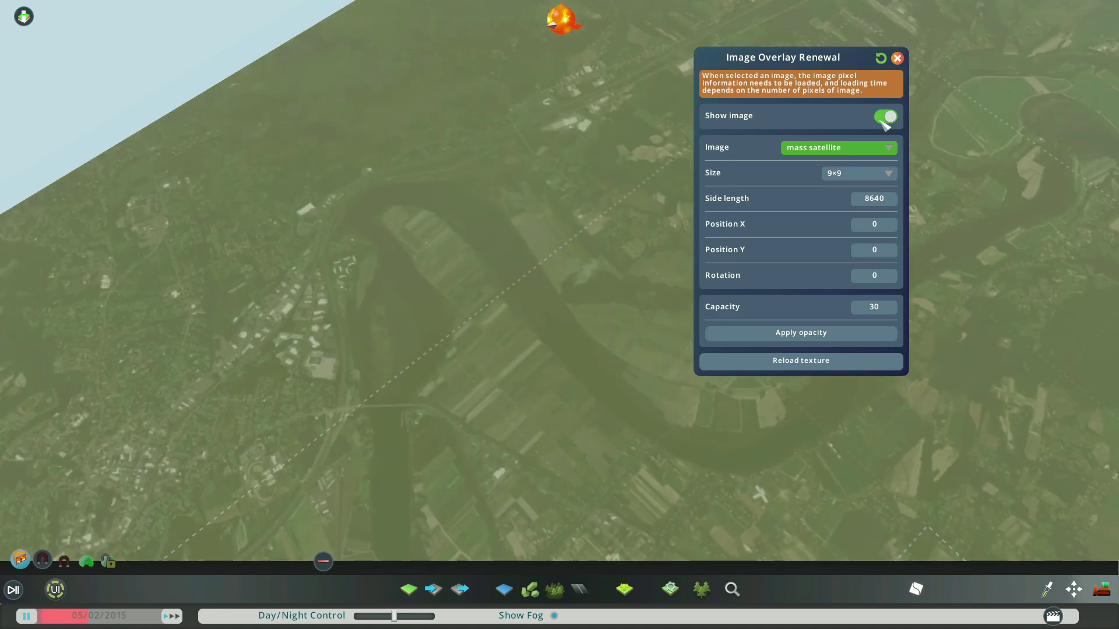
Import mass heightmap.png as the terrain heightmap.
left_click(897, 58)
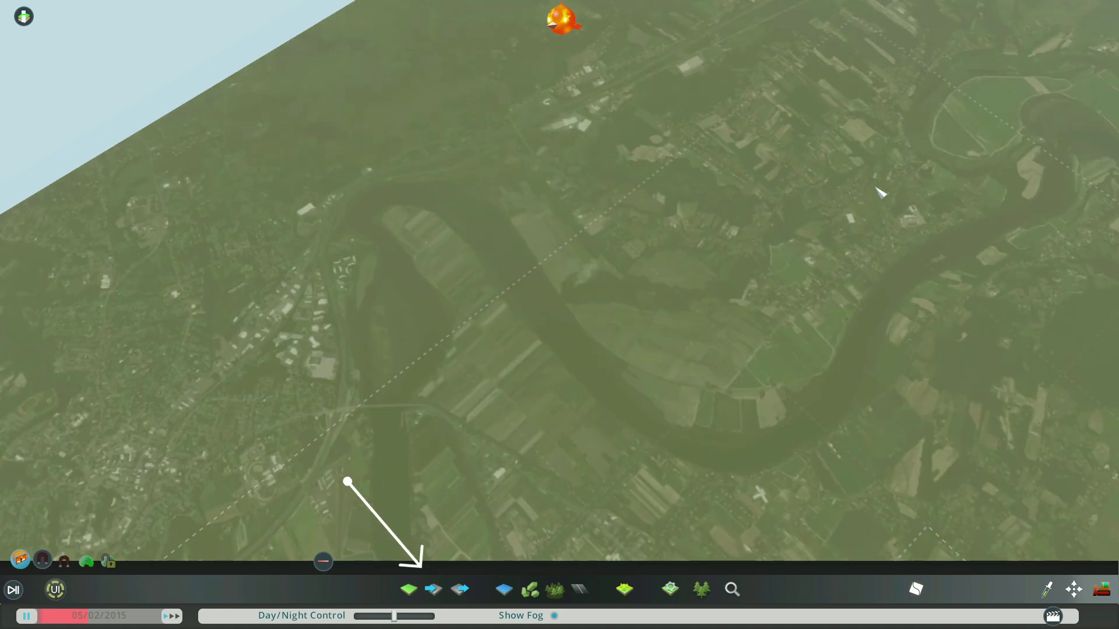
left_click(434, 589)
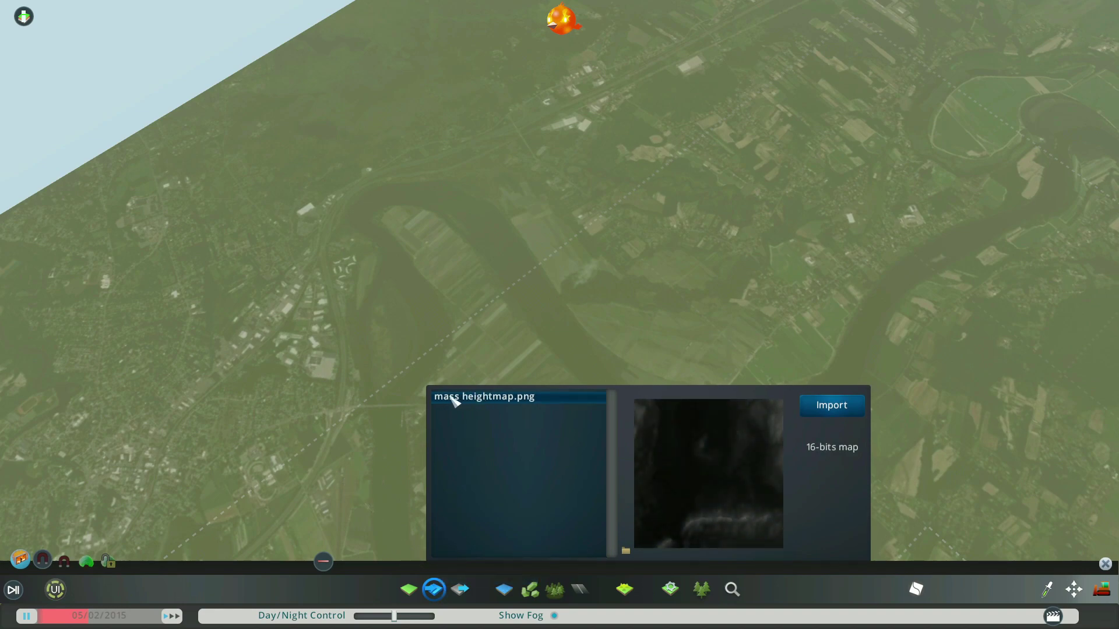
left_click(829, 410)
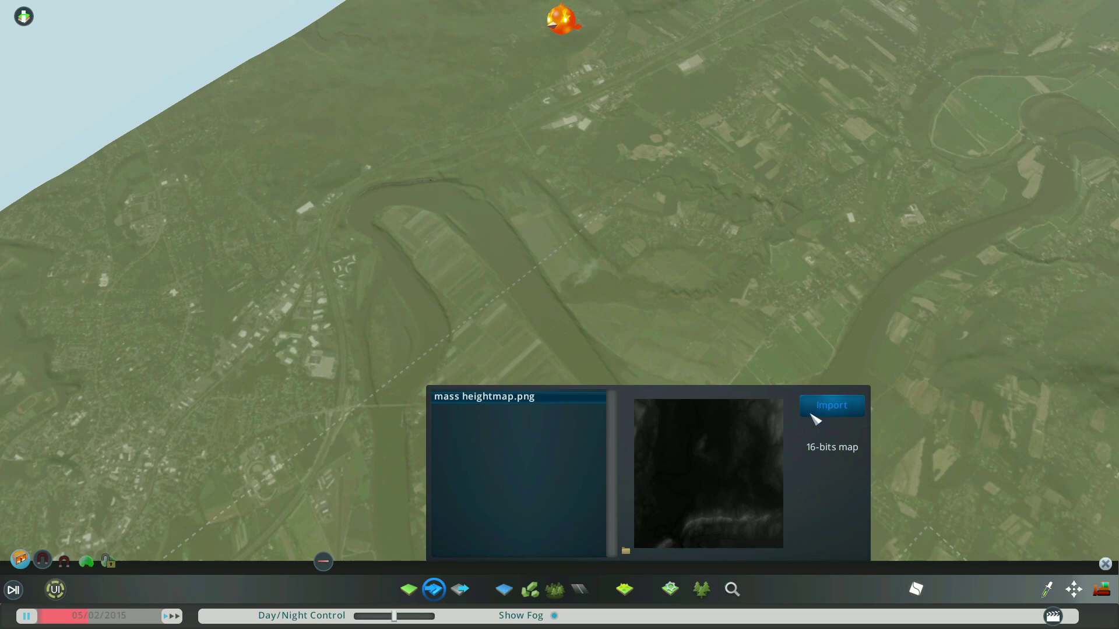
Toggle the satellite overlay off and on to compare it against the imported relief.
key("ctrl+o")
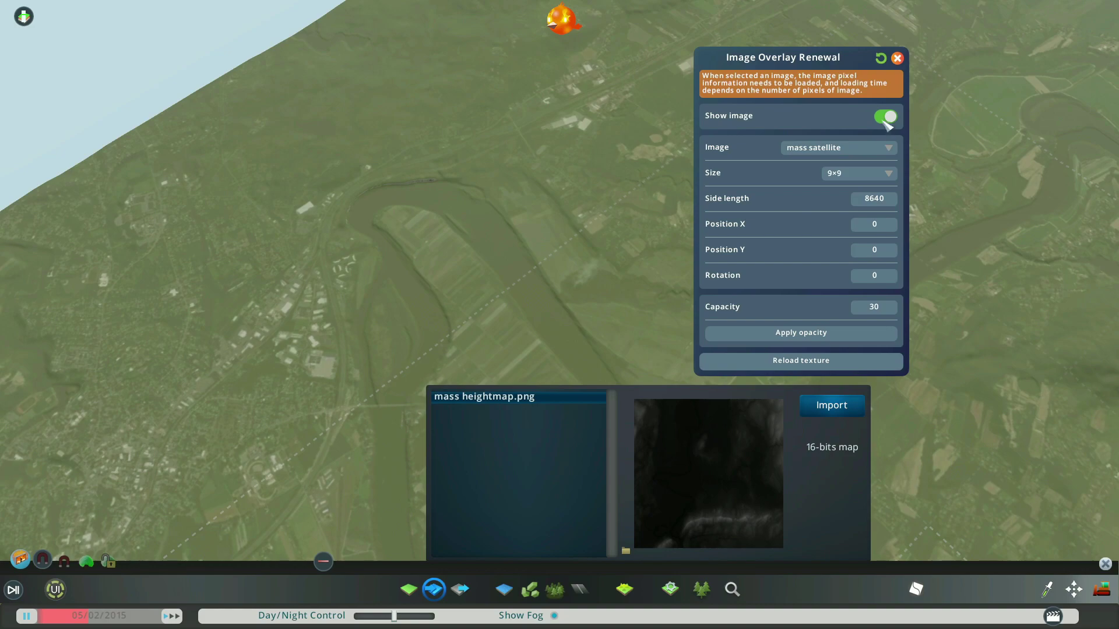
left_click(886, 117)
left_click(885, 117)
left_click(886, 117)
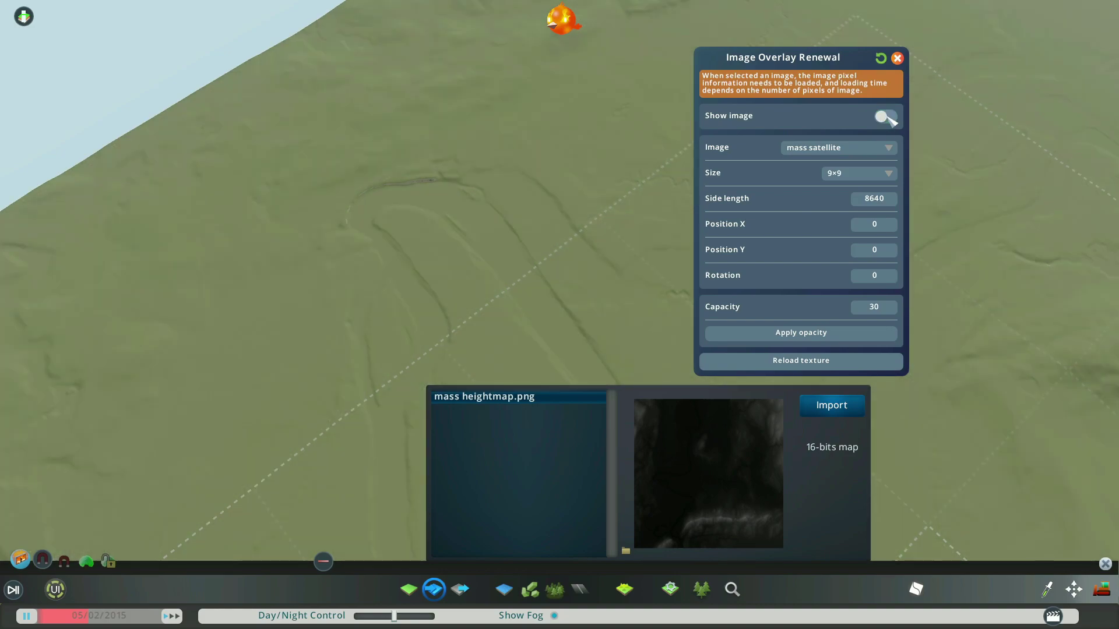
left_click(886, 117)
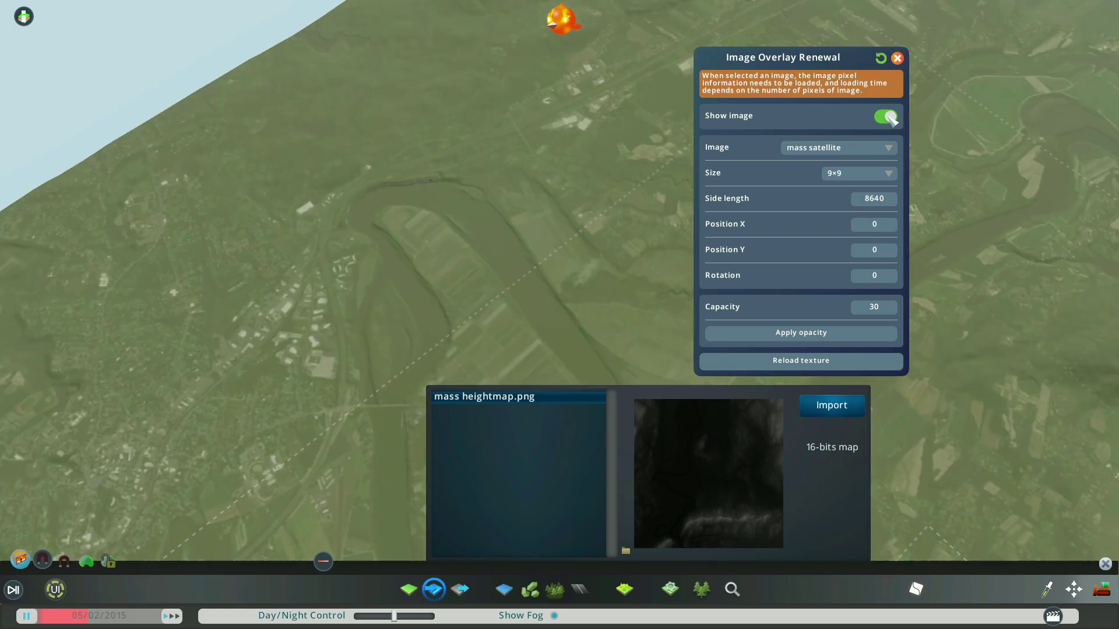
left_click(432, 591)
Recheck the overlay, close the overlay settings and bring up the pause menu.
scroll(729, 494, "up", 3)
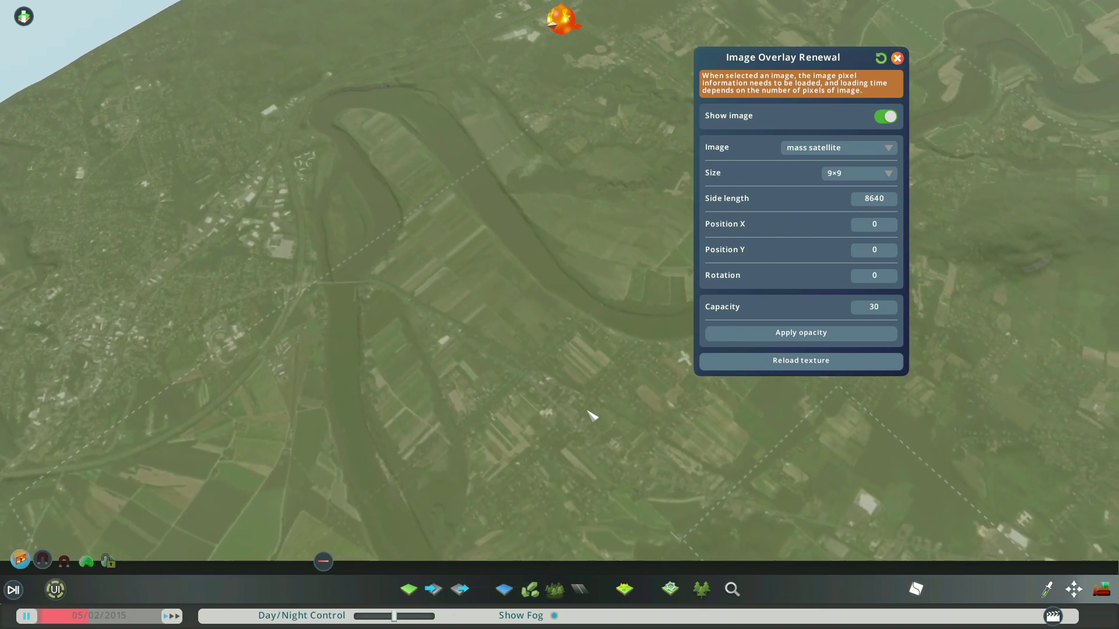
scroll(581, 395, "up", 3)
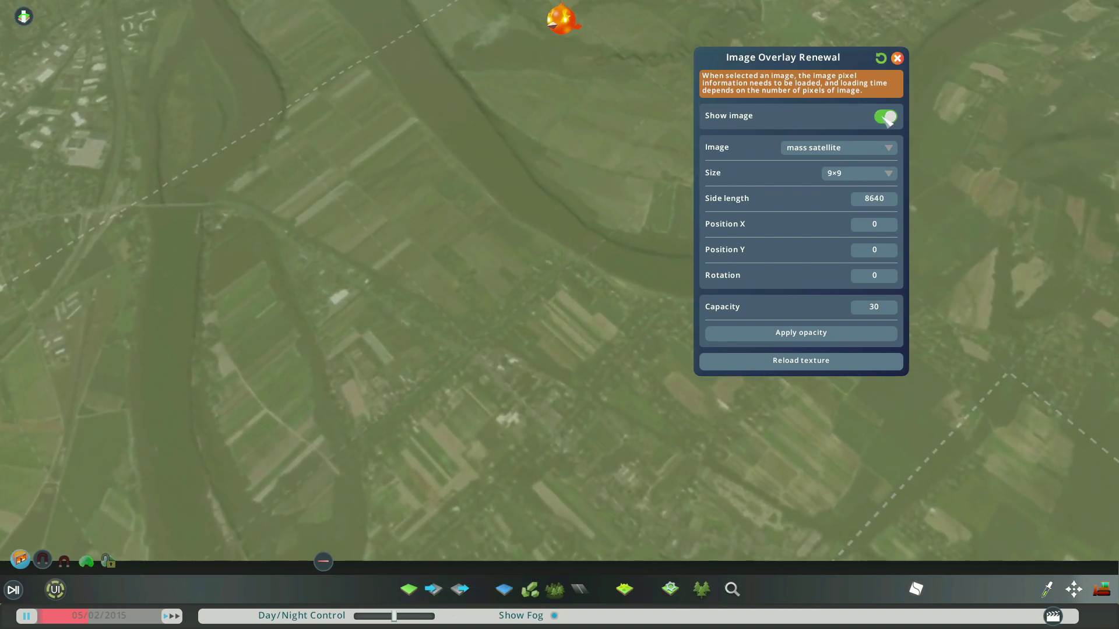
left_click(886, 118)
left_click(886, 117)
scroll(900, 81, "down", 5)
left_click(897, 59)
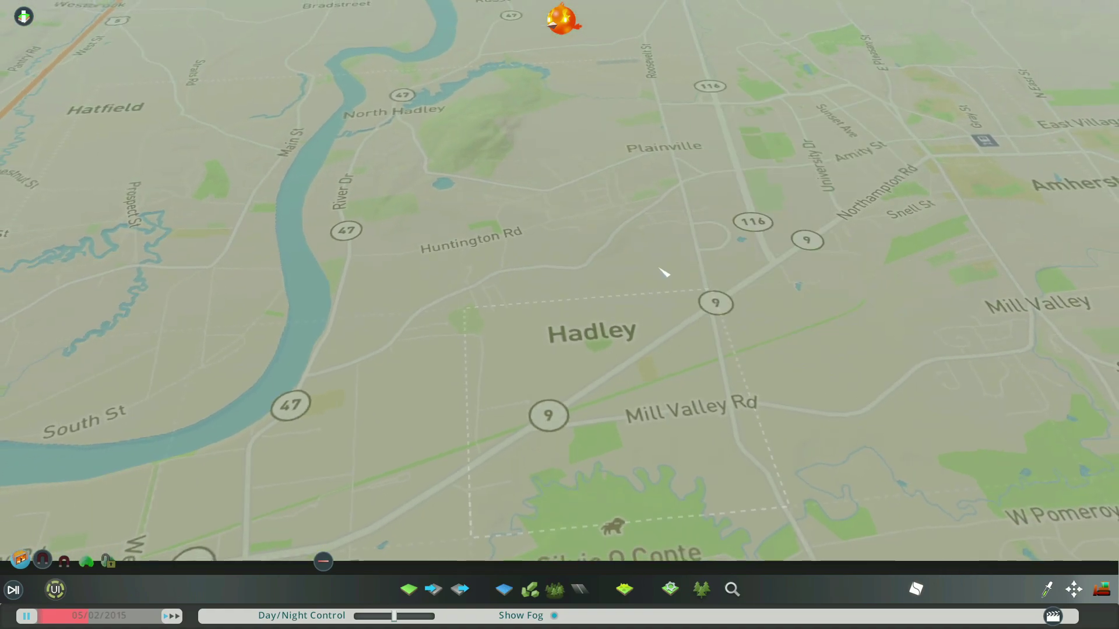
key("Escape")
Enter Amherst as both file name and map name in Save Map, then save.
left_click(592, 289)
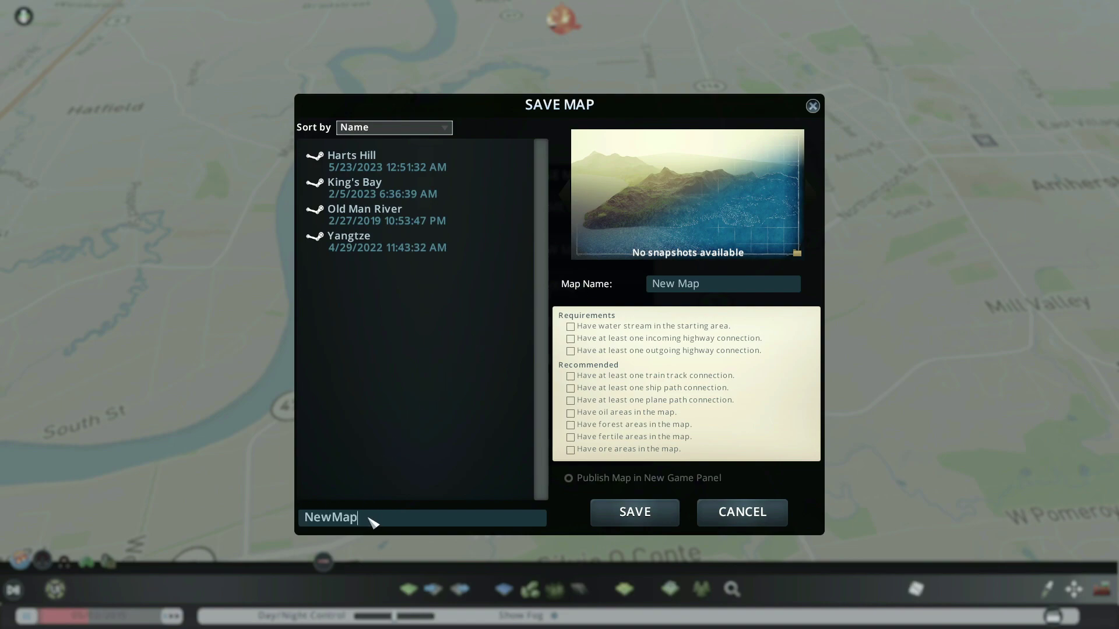
type("Amherst")
left_click(664, 289)
type("Amherst")
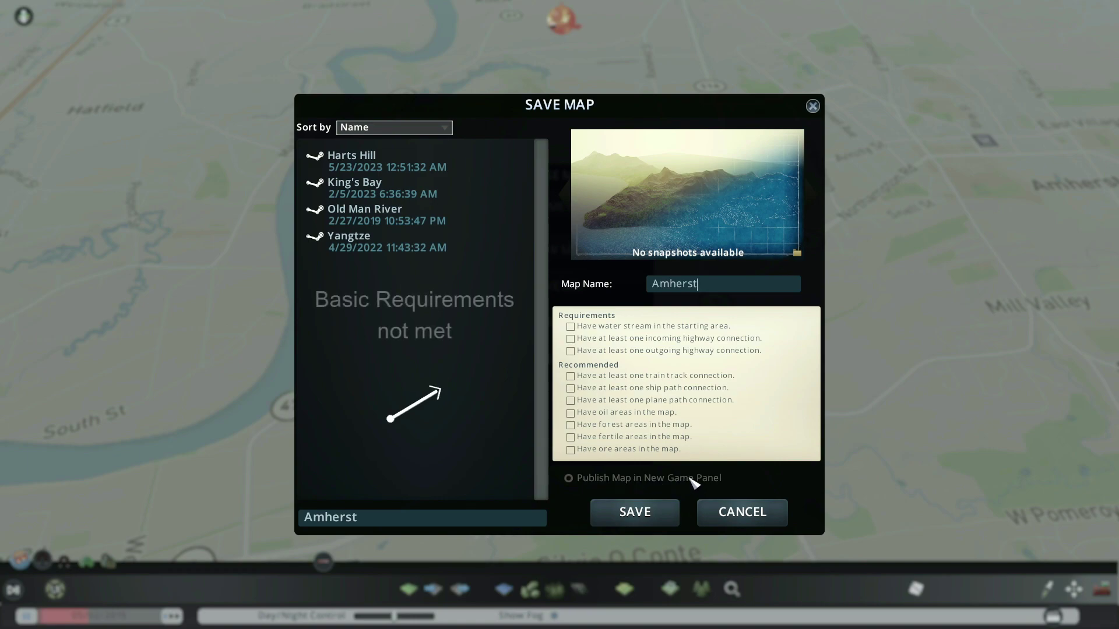
mouse_move(657, 480)
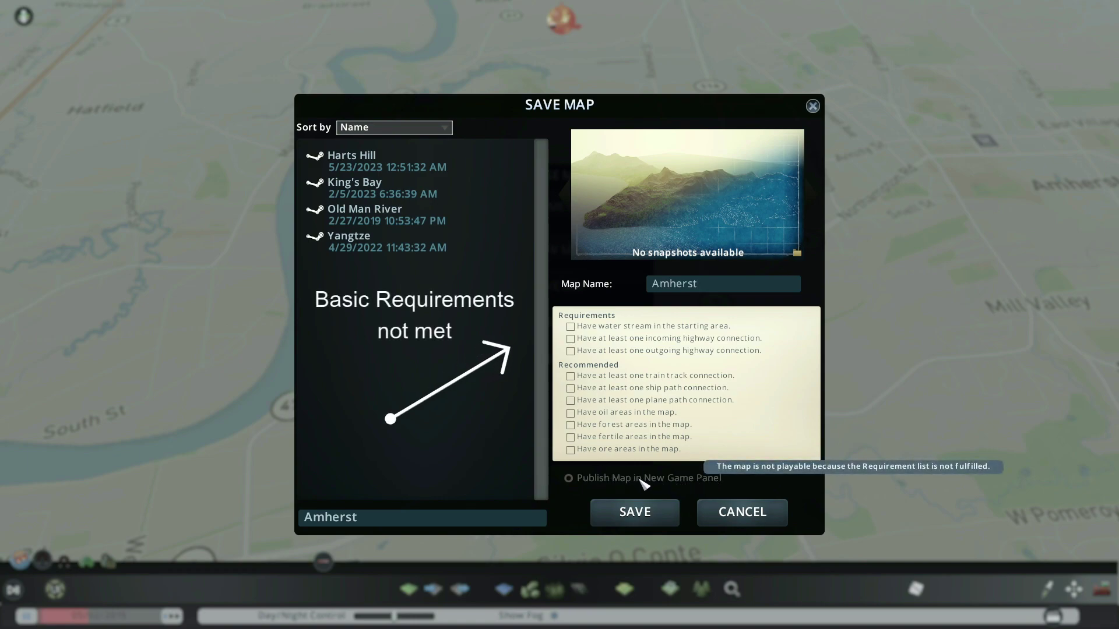
left_click(634, 516)
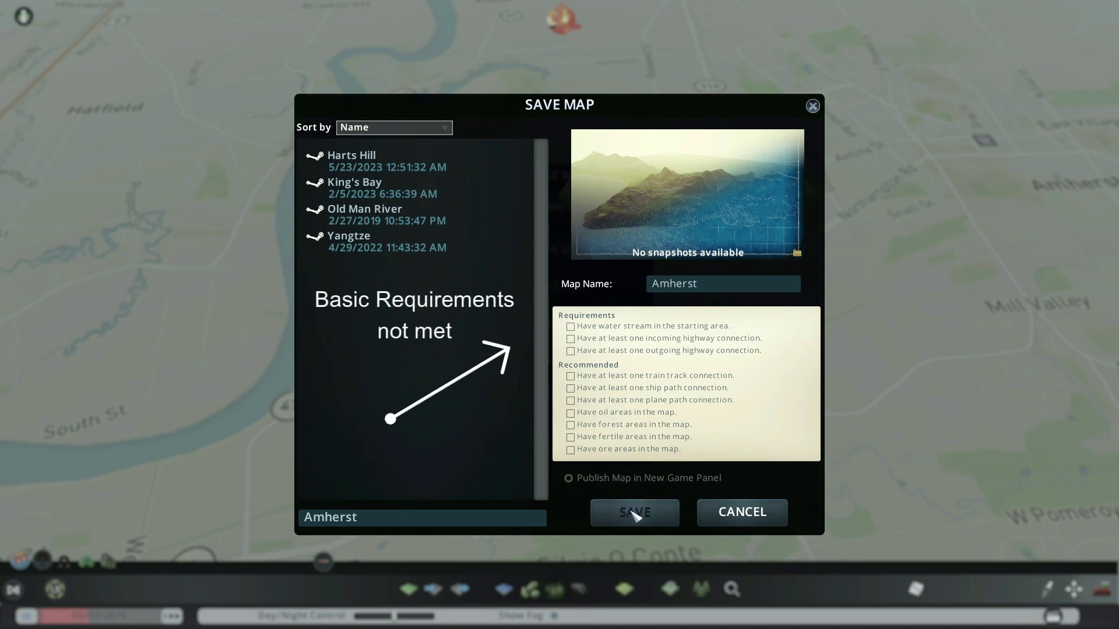
Quit to the main menu and pick the saved Amherst map under Map Editor > Load.
key("Escape")
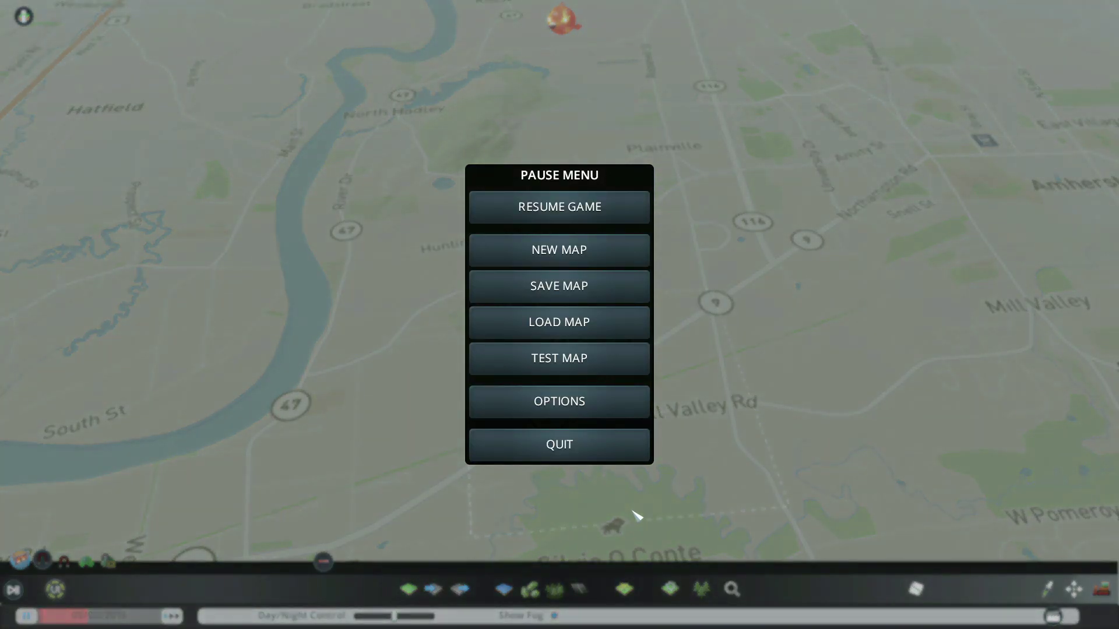
left_click(573, 455)
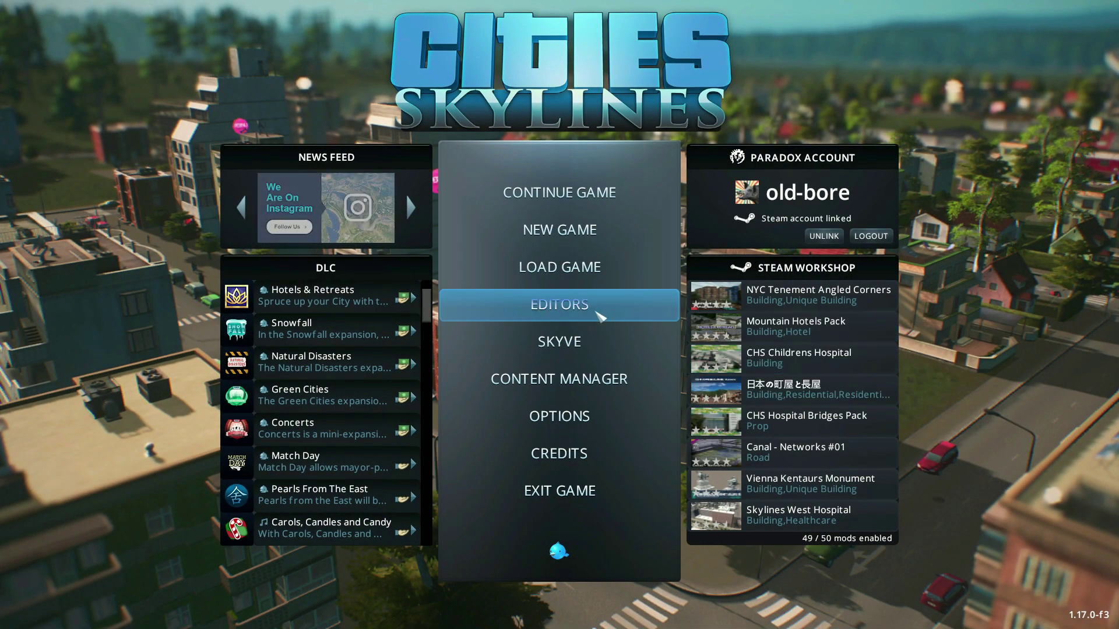
left_click(596, 311)
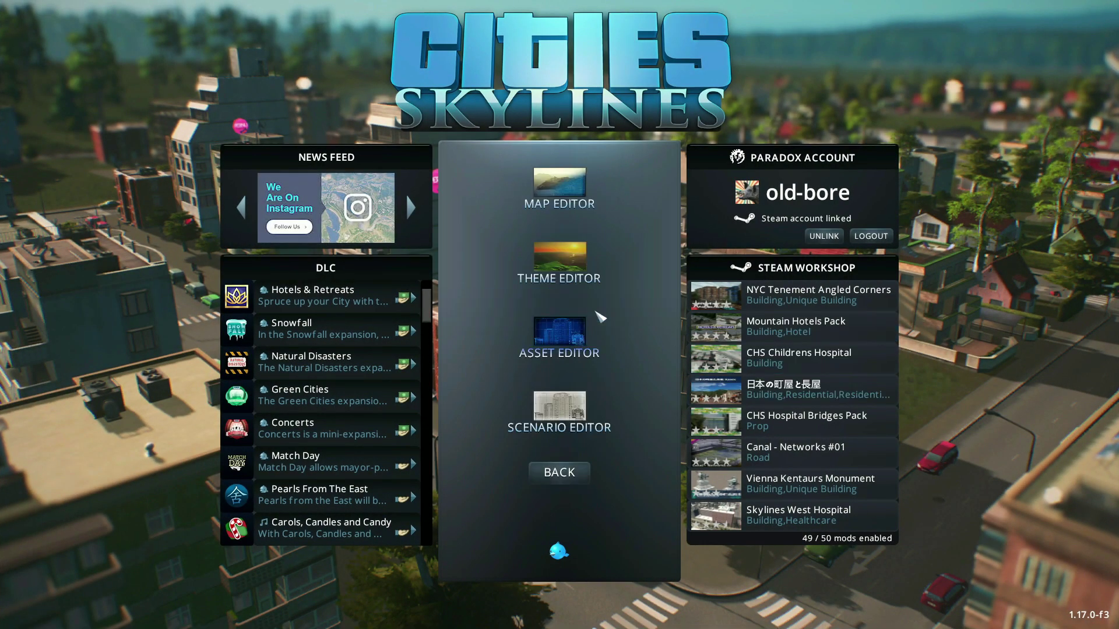
left_click(588, 200)
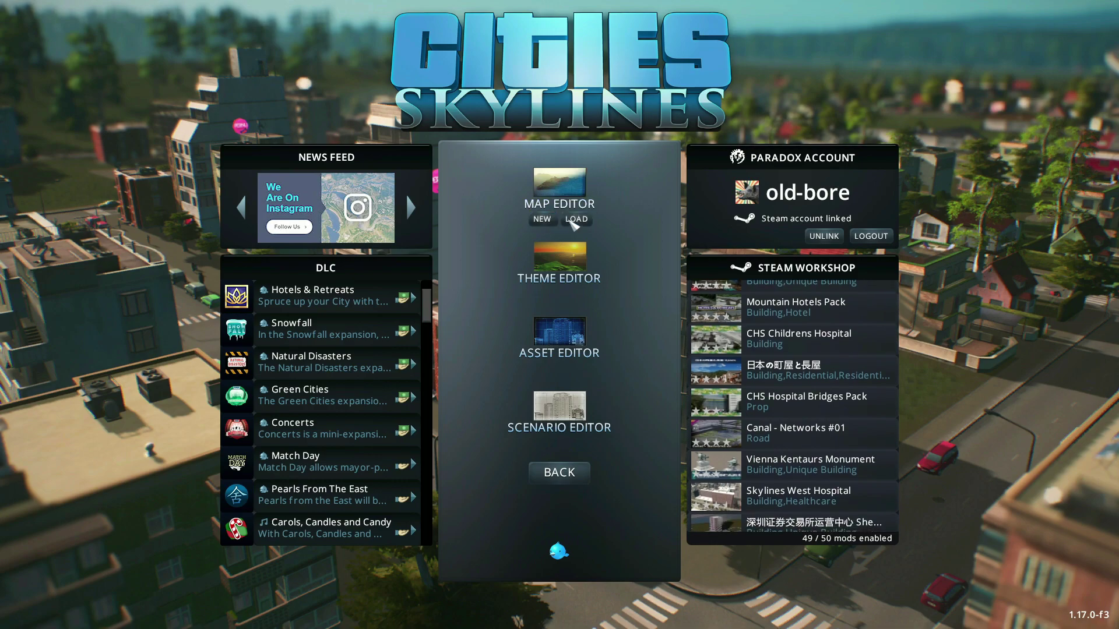
left_click(581, 216)
left_click(369, 335)
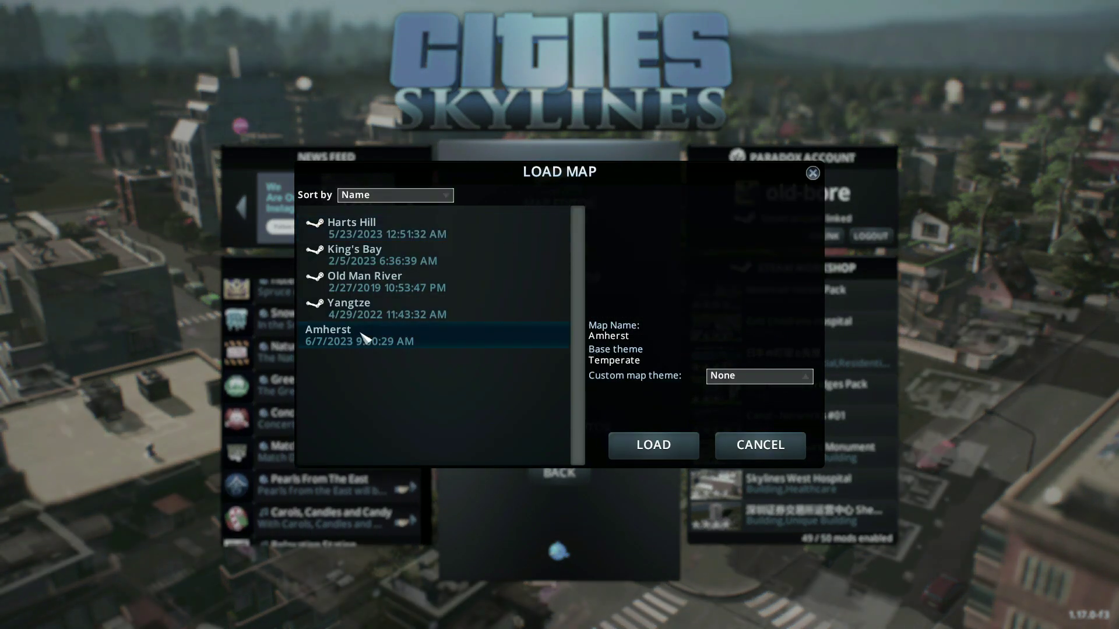